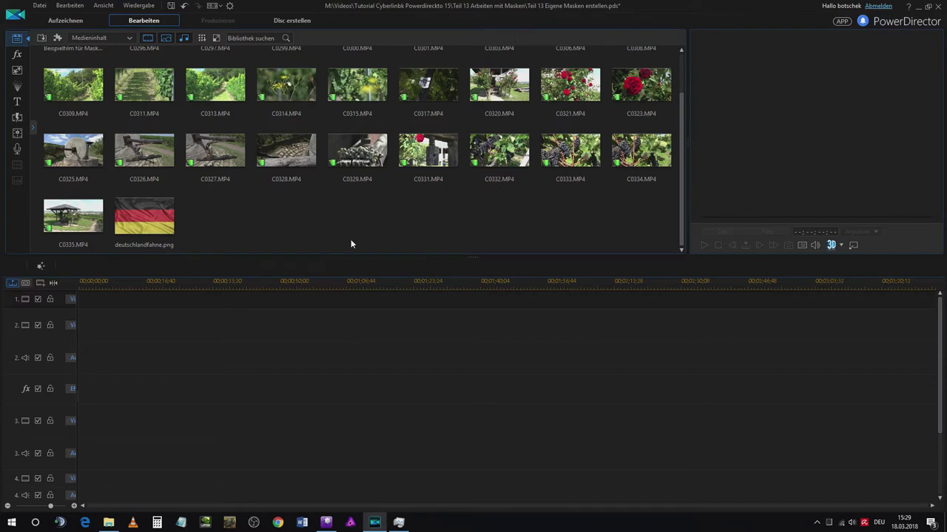
- Switch to Chrome and search Google Images for "rheinland pfalz karte png"
{"action": "left_click", "coordinate": [274, 523]}
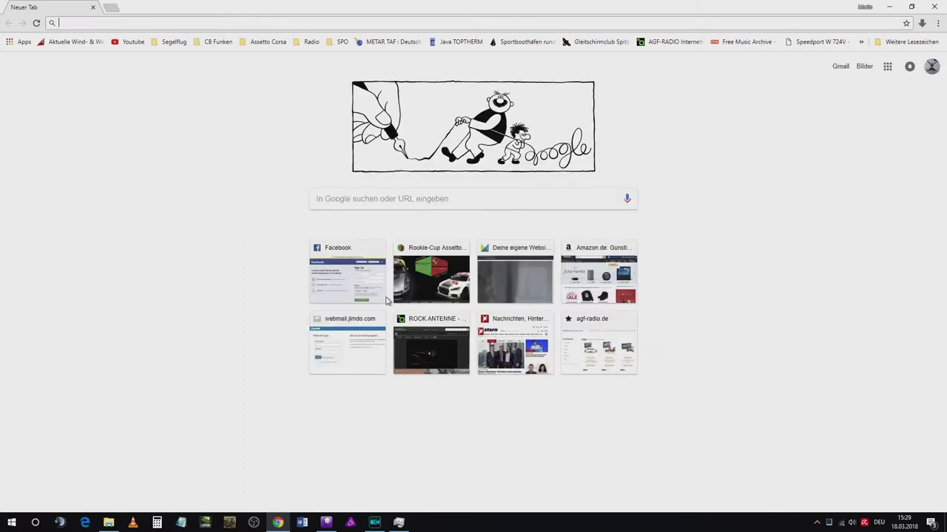
{"action": "left_click", "coordinate": [413, 201]}
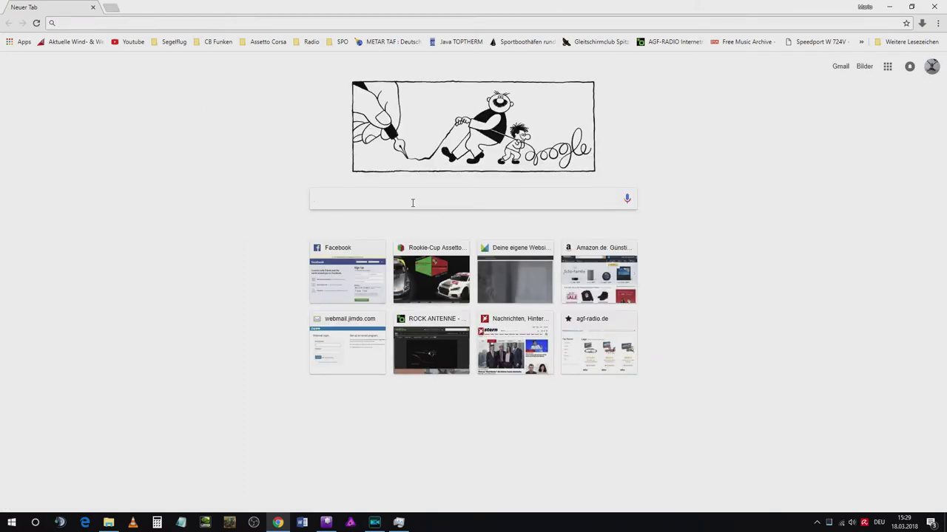
{"action": "type", "text": "rheinland pfalz karte png"}
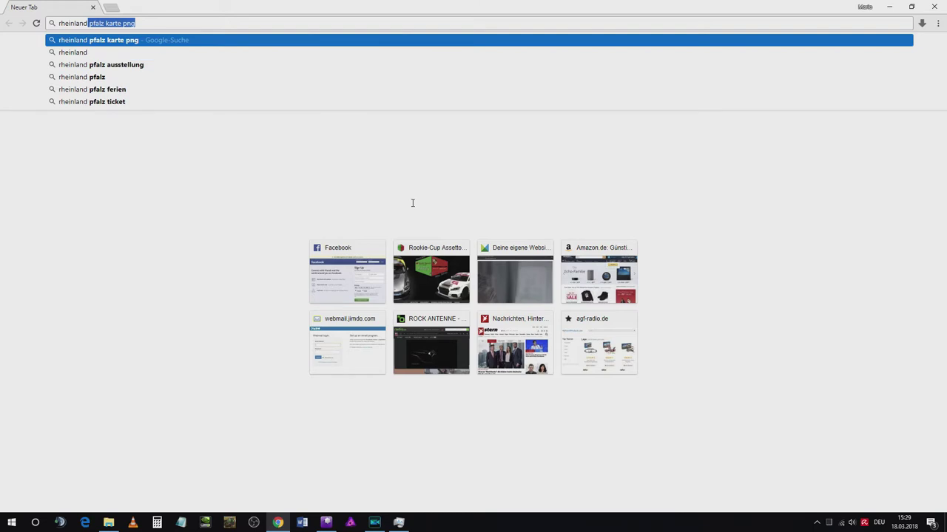
{"action": "key", "text": "Down"}
{"action": "key", "text": "Up"}
{"action": "left_click", "coordinate": [158, 38]}
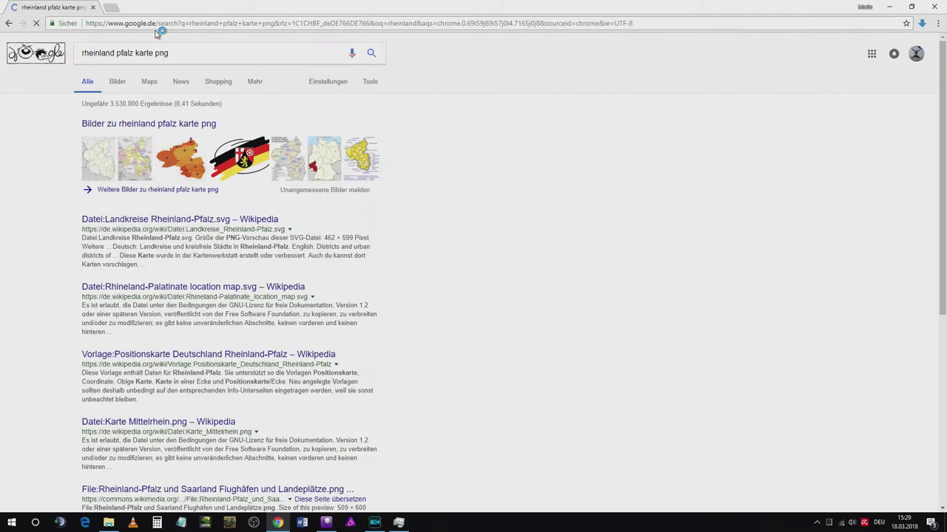
{"action": "left_click", "coordinate": [167, 124]}
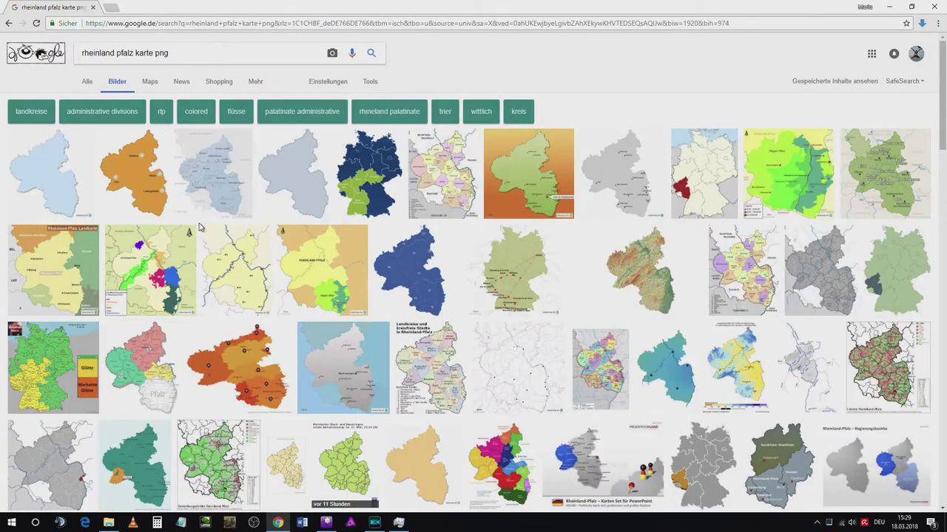
- Preview the plain light-blue Rheinland-Pfalz map and try to save the image to the Bilder folder
{"action": "left_click", "coordinate": [51, 192]}
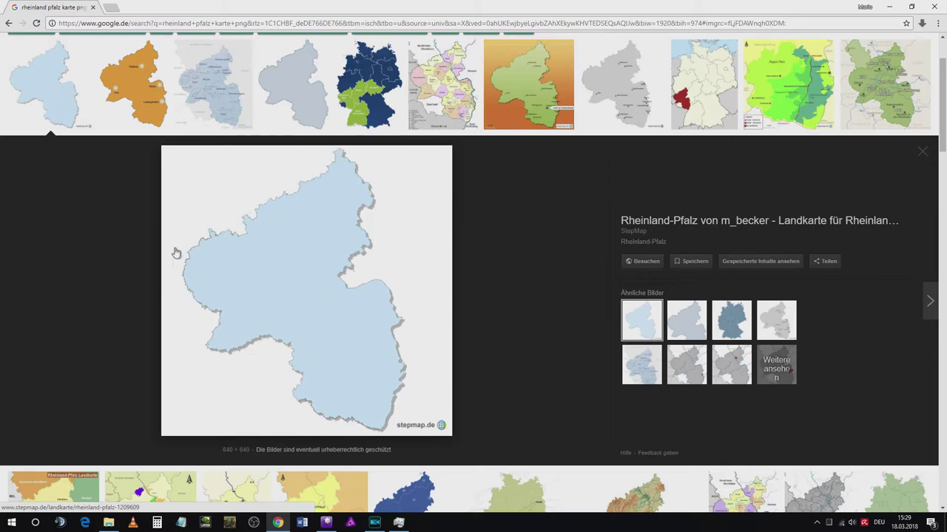
{"action": "right_click", "coordinate": [301, 271]}
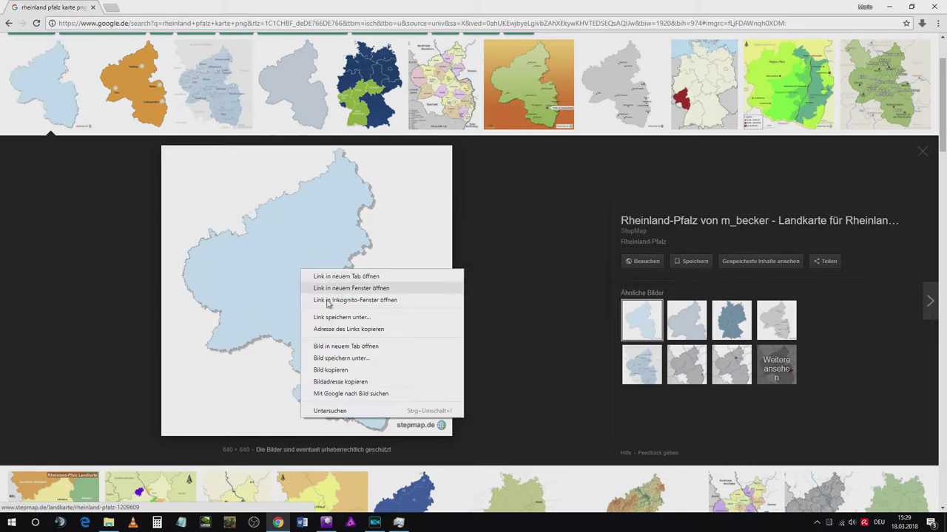
{"action": "left_click", "coordinate": [352, 359]}
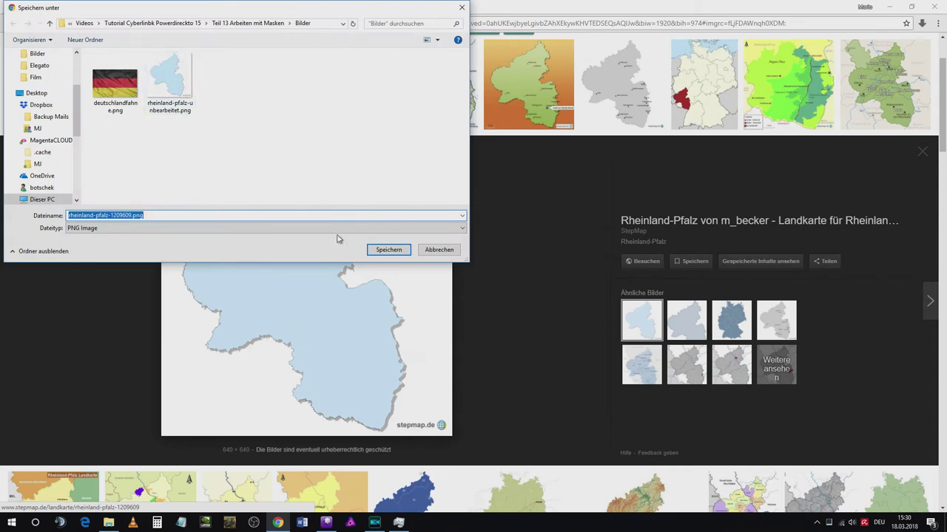
{"action": "left_click", "coordinate": [459, 251]}
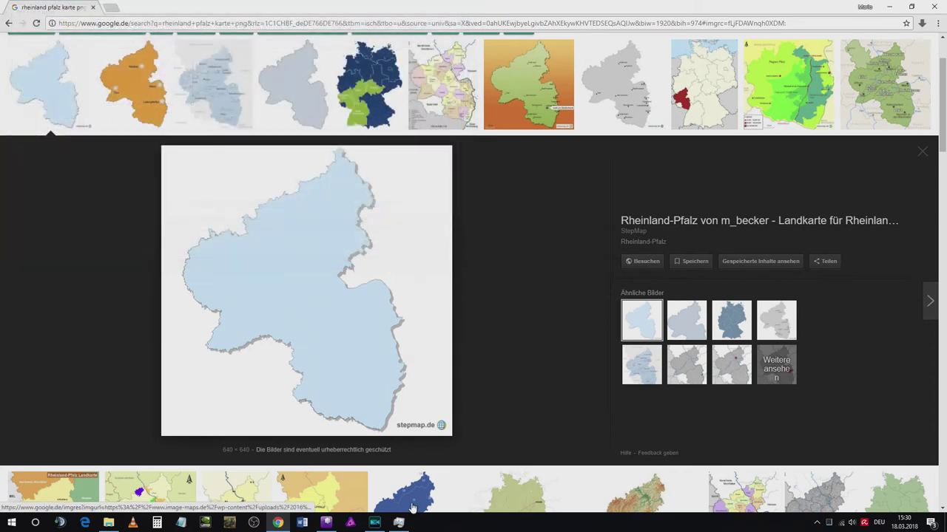
{"action": "left_click", "coordinate": [943, 6]}
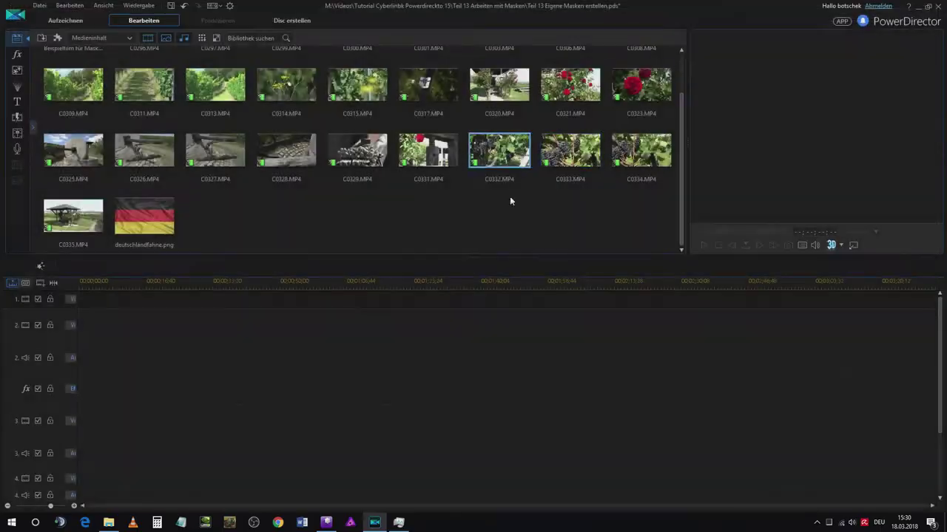
- Switch to PhotoPlus X6 and open the image rheinland-pfalz-unbearbeitet.png from the Bilder folder
{"action": "left_click", "coordinate": [323, 524]}
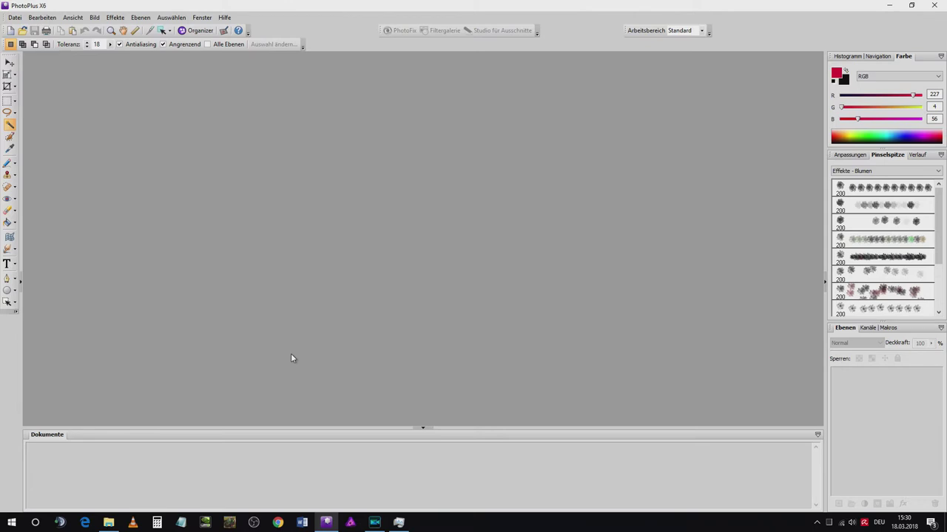
{"action": "left_click", "coordinate": [22, 30]}
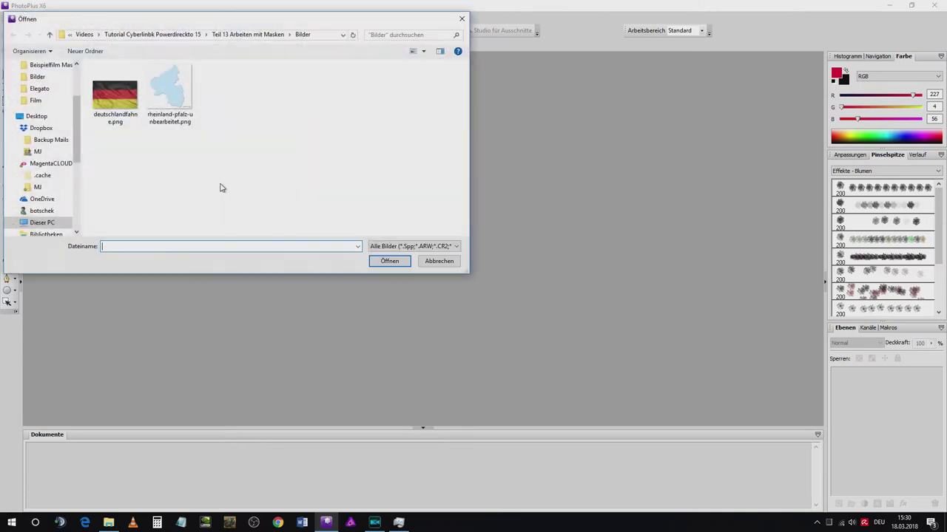
{"action": "left_click", "coordinate": [175, 89]}
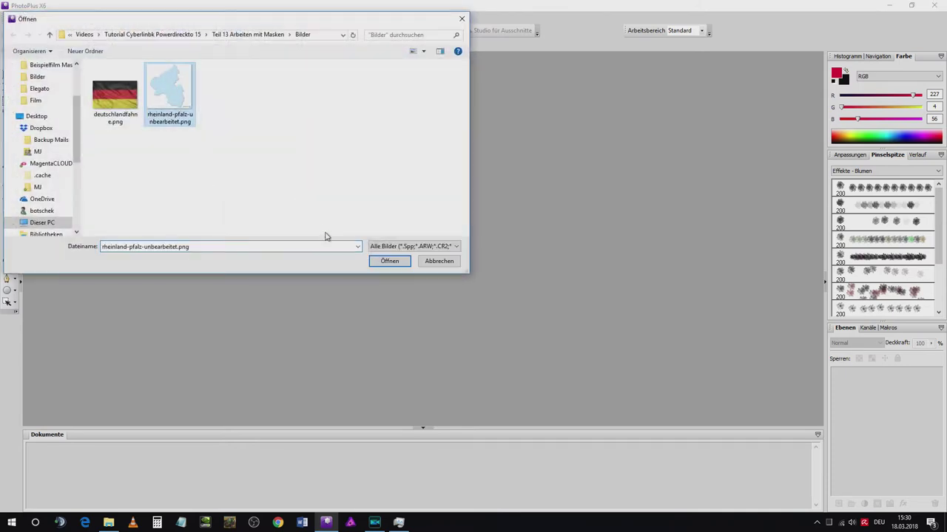
{"action": "left_click", "coordinate": [387, 262]}
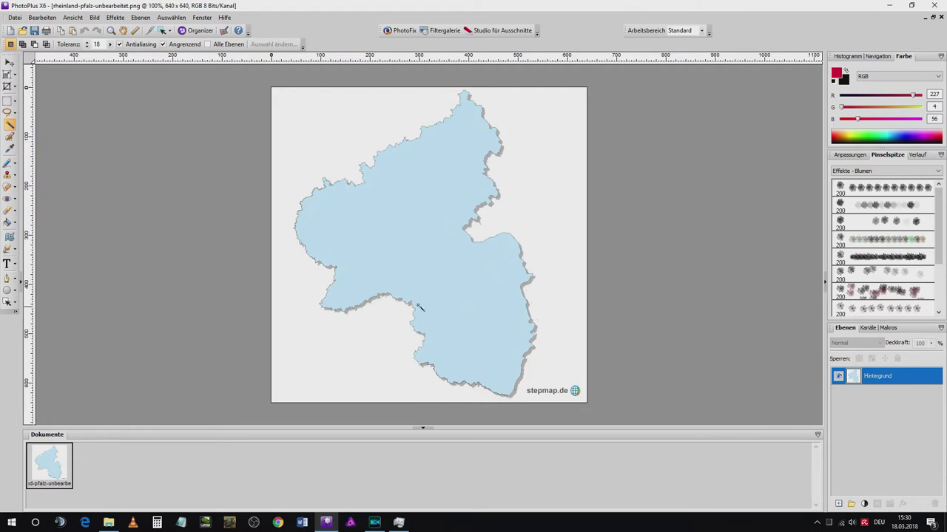
- Select the light-blue map area by colour with a tolerance of 18, and copy it into a new image
{"action": "left_click", "coordinate": [376, 203]}
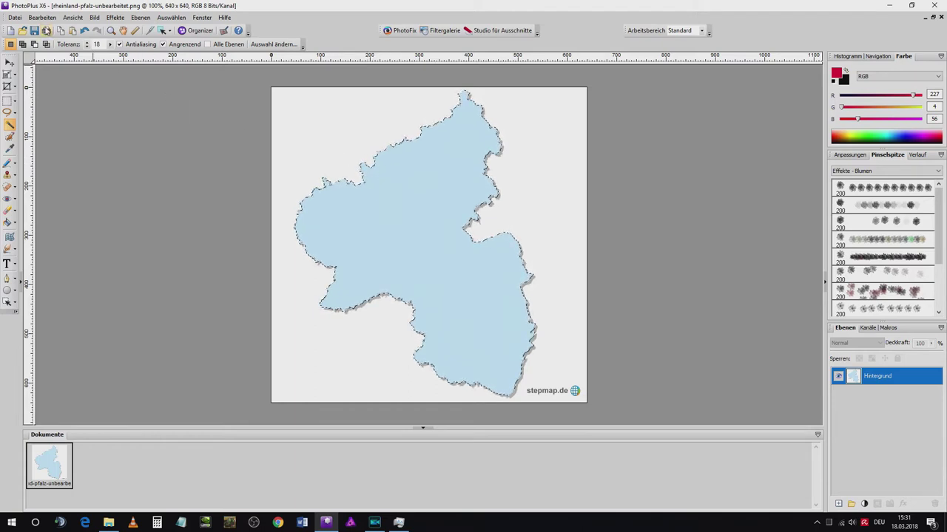
{"action": "left_click", "coordinate": [42, 17]}
{"action": "left_click", "coordinate": [54, 62]}
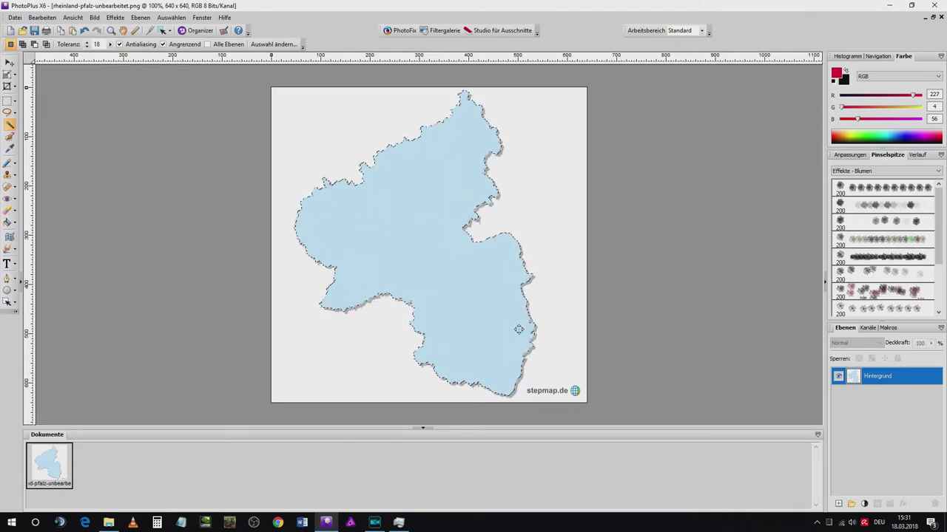
{"action": "left_click", "coordinate": [42, 17]}
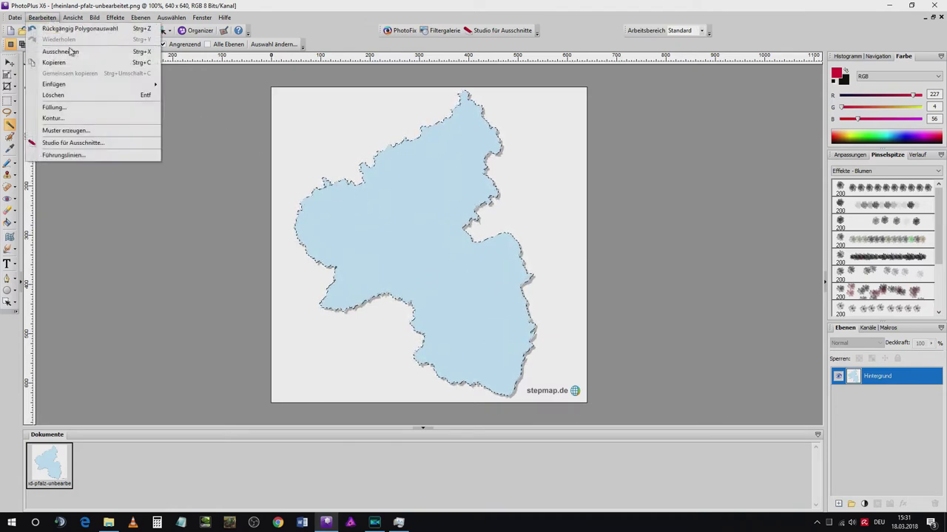
{"action": "mouse_move", "coordinate": [96, 88]}
{"action": "left_click", "coordinate": [171, 88]}
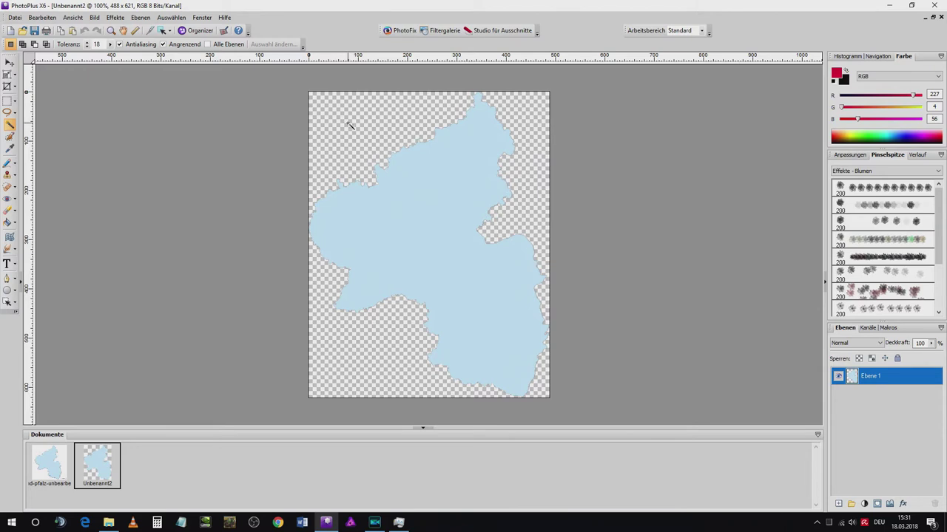
- Export the cut-out map in Portable Network Graphics (PNG) format with a bit depth of 64
{"action": "left_click", "coordinate": [24, 16]}
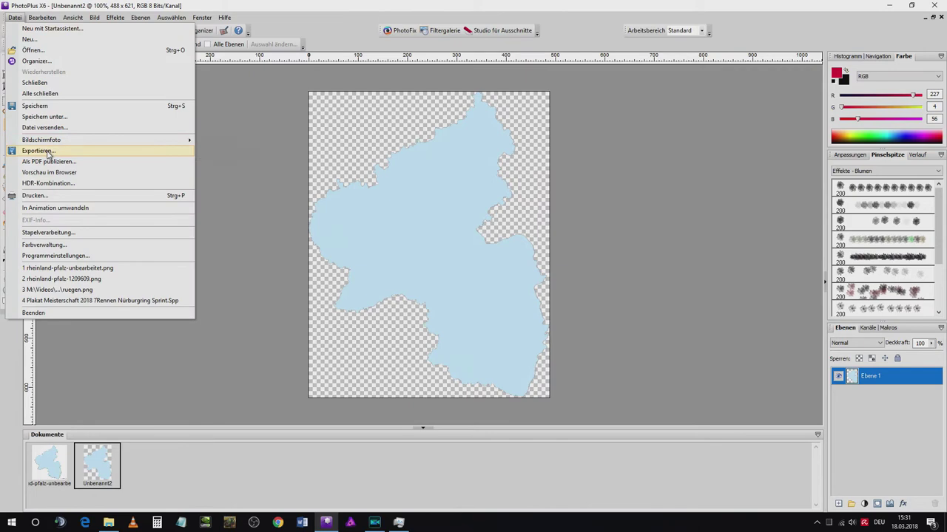
{"action": "left_click", "coordinate": [48, 152]}
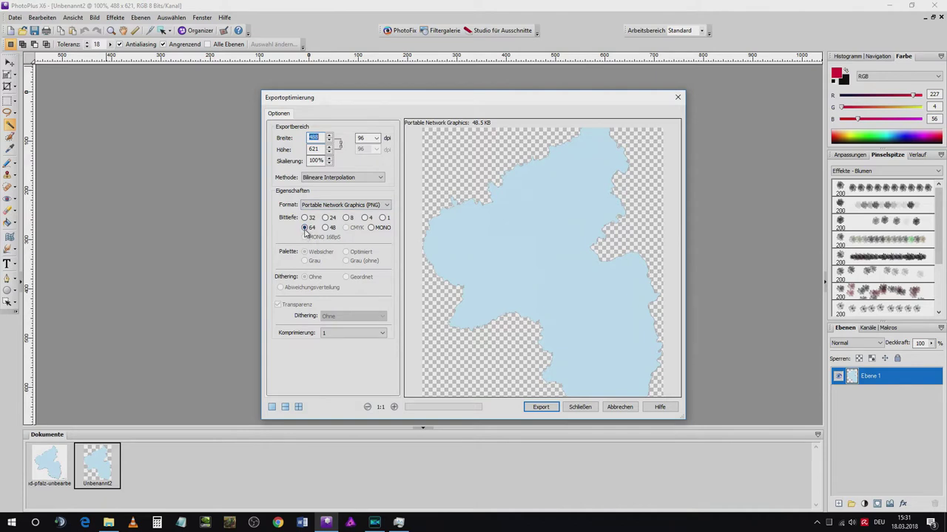
{"action": "left_click", "coordinate": [541, 408]}
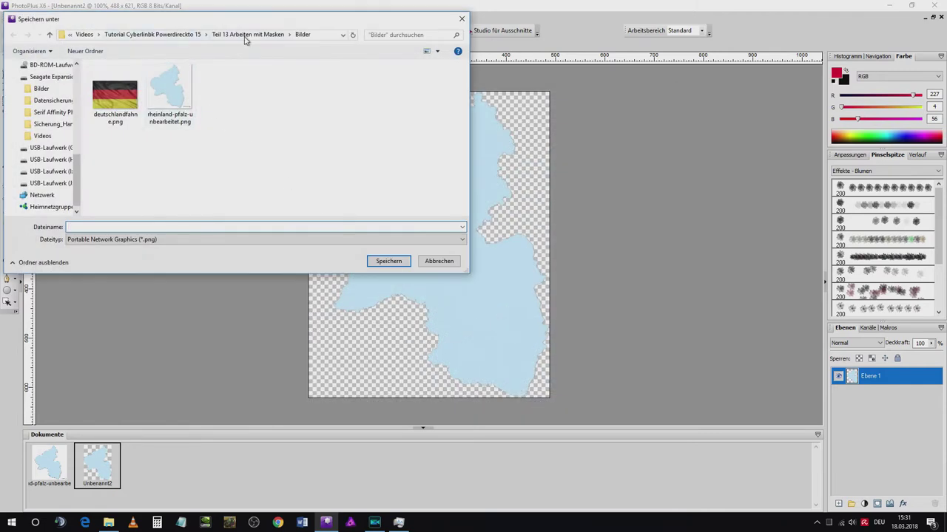
- Save the exported map in the Bilder folder as rheinland-pfalz-Maske.png, basing the name on the unedited file's
{"action": "left_click", "coordinate": [178, 111]}
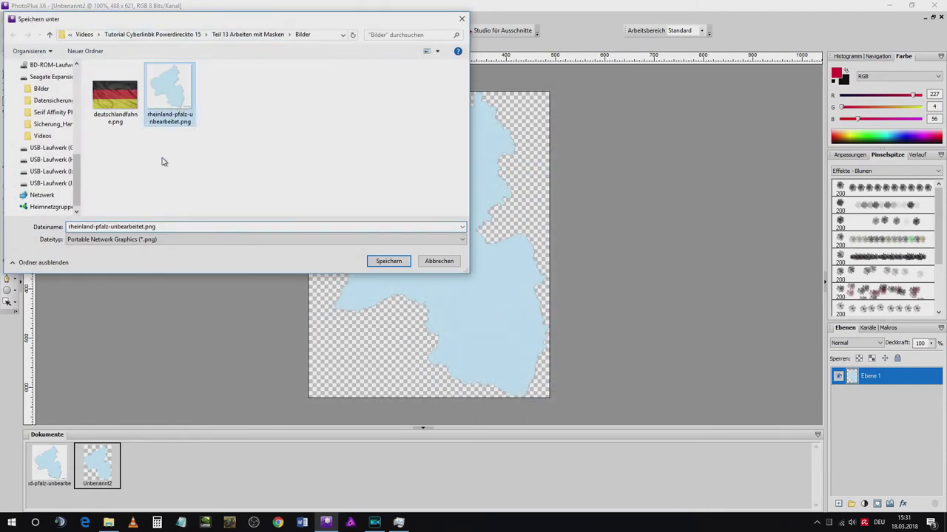
{"action": "left_click", "coordinate": [167, 227]}
{"action": "key", "text": "End"}
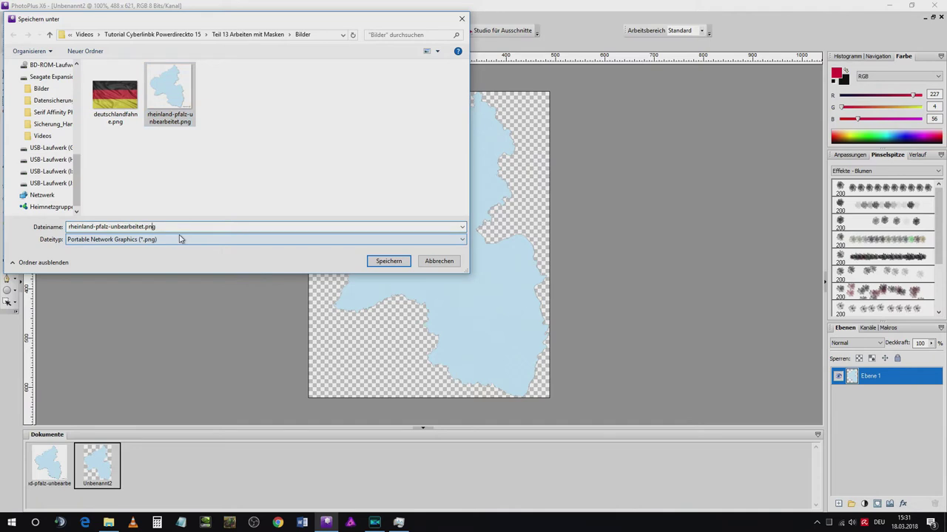
{"action": "key", "text": "BackSpace"}
{"action": "key", "text": "BackSpace"}
{"action": "key", "text": "BackSpace"}
{"action": "key", "text": "BackSpace"}
{"action": "key", "text": "BackSpace"}
{"action": "key", "text": "BackSpace"}
{"action": "key", "text": "BackSpace"}
{"action": "key", "text": "BackSpace"}
{"action": "key", "text": "BackSpace"}
{"action": "key", "text": "BackSpace"}
{"action": "key", "text": "BackSpace"}
{"action": "key", "text": "BackSpace"}
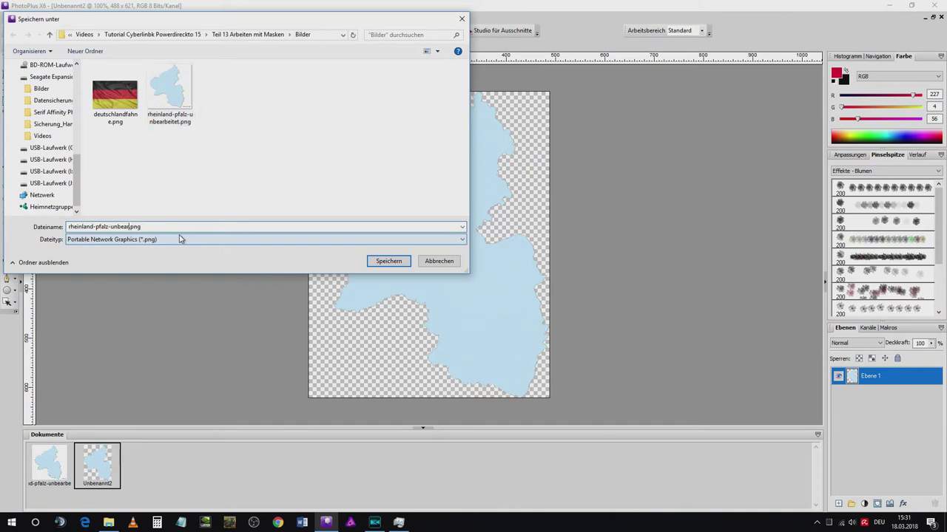
{"action": "type", "text": "Maske"}
{"action": "key", "text": "Return"}
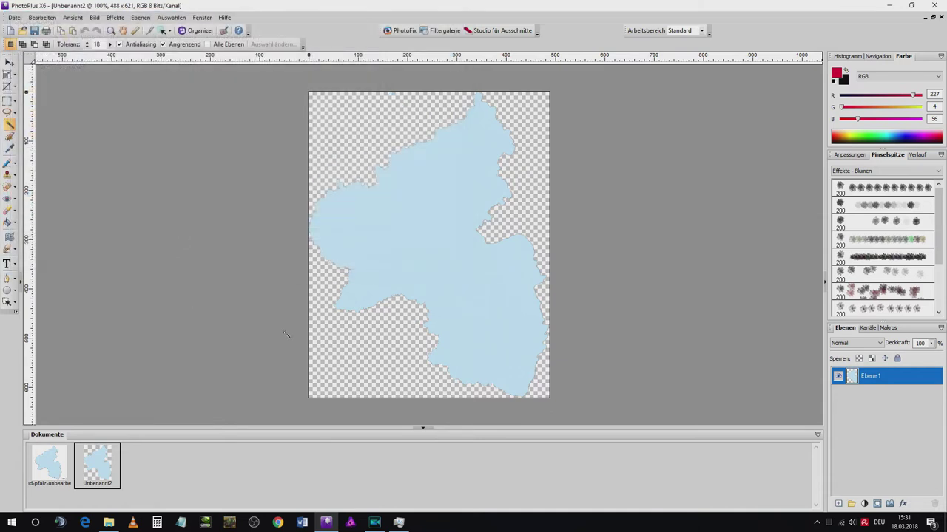
- Switch to PowerDirector and place the clip C0333.MP4 at the start of video track 2
{"action": "left_click", "coordinate": [374, 522]}
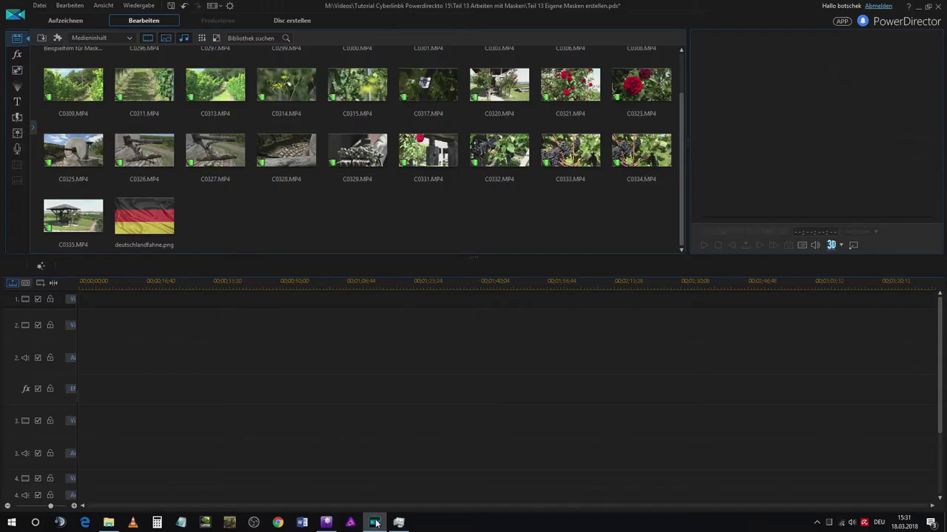
{"action": "mouse_move", "coordinate": [374, 523]}
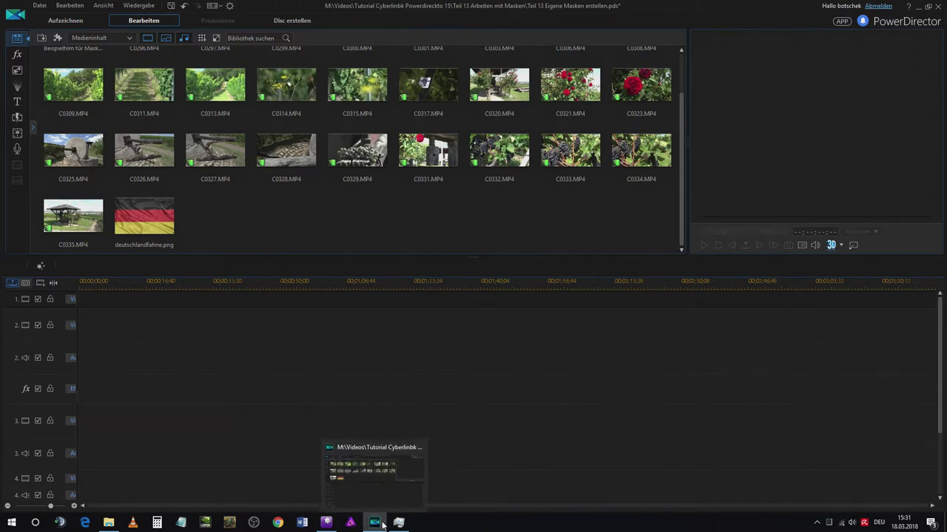
{"action": "left_click_drag", "start_coordinate": [562, 151], "coordinate": [73, 325]}
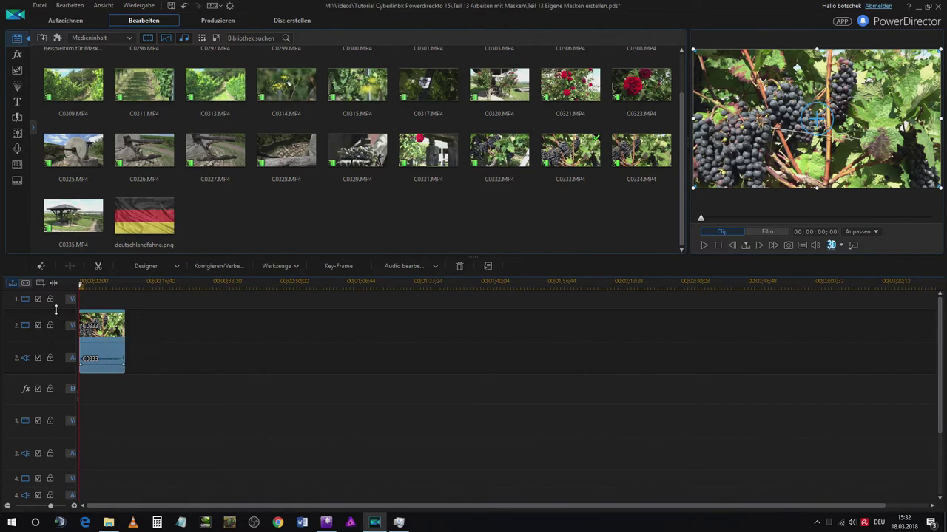
{"action": "right_click", "coordinate": [95, 303]}
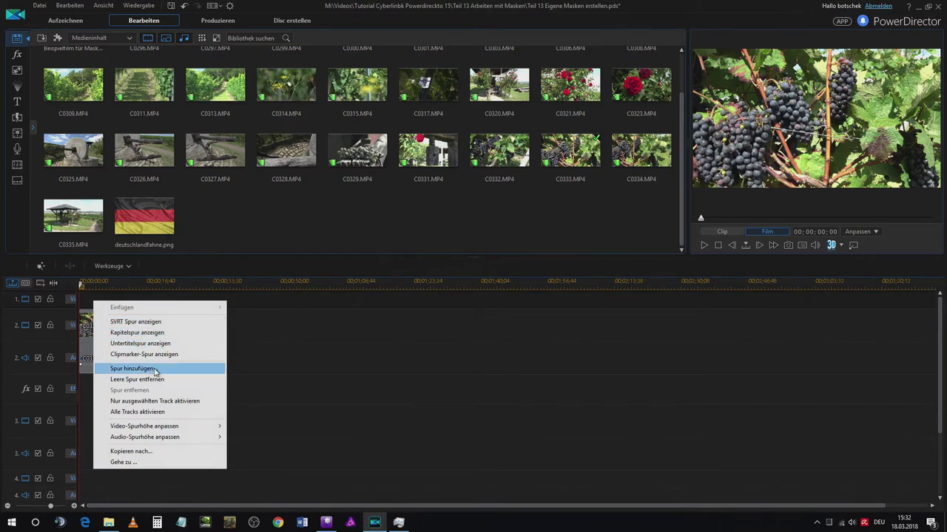
{"action": "left_click", "coordinate": [273, 359]}
- Open the C0333 clip on video track 2 in the Mask Designer and look through the available masks
{"action": "left_click", "coordinate": [119, 343]}
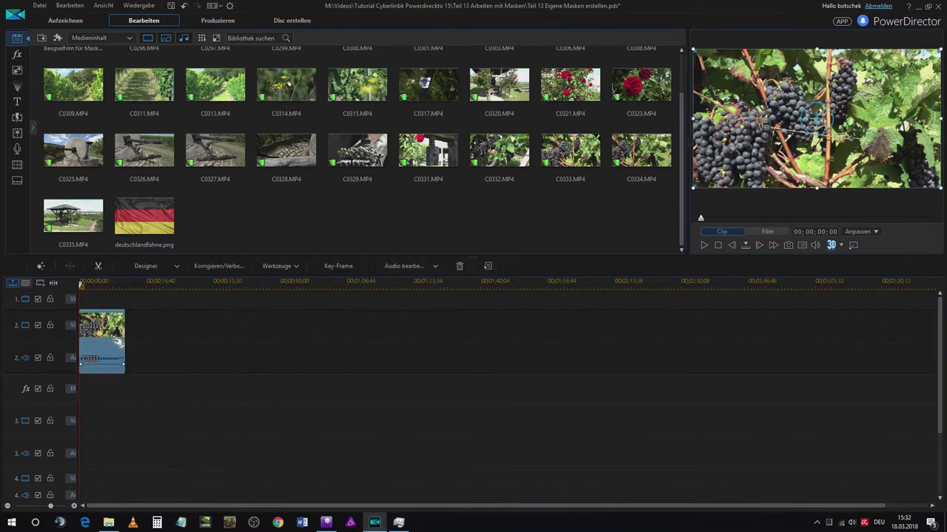
{"action": "left_click", "coordinate": [174, 269]}
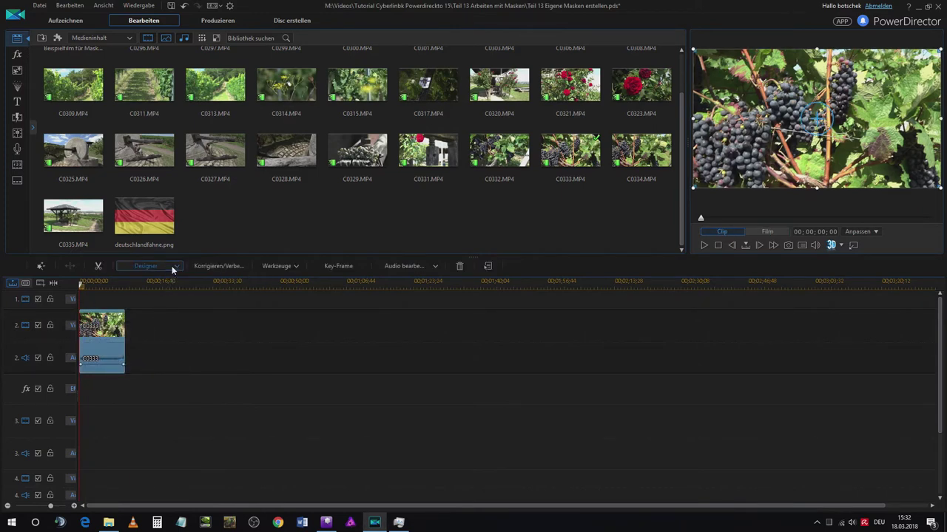
{"action": "left_click", "coordinate": [178, 290]}
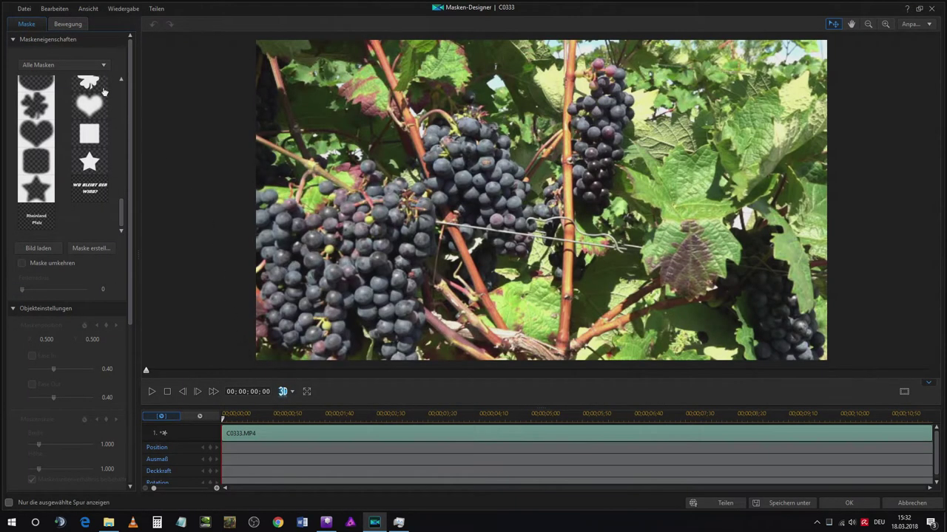
{"action": "left_click_drag", "start_coordinate": [122, 211], "coordinate": [127, 103]}
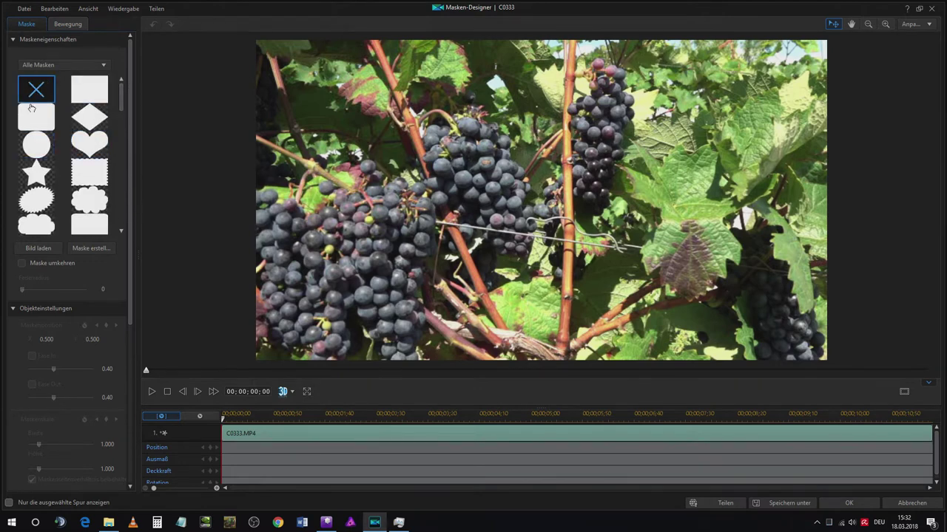
{"action": "left_click_drag", "start_coordinate": [122, 102], "coordinate": [123, 229]}
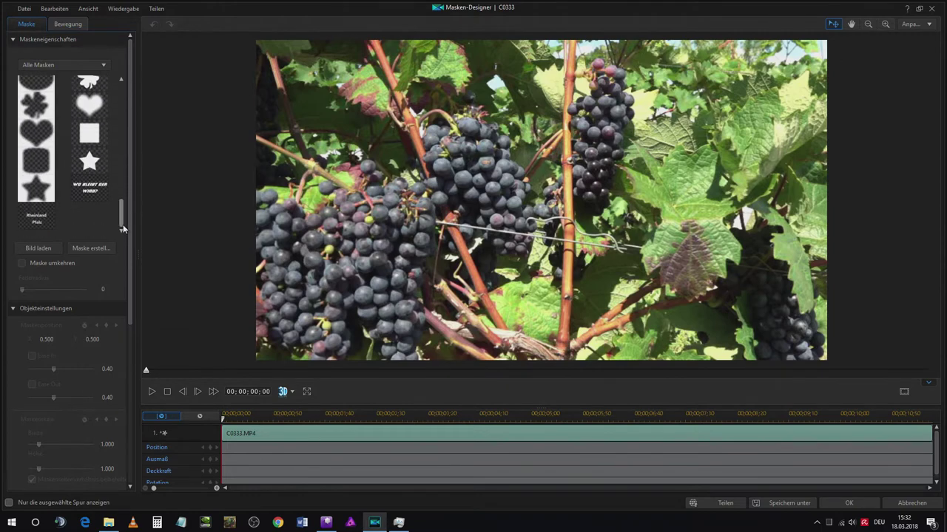
- Load the image rheinland-pfalz-Maske.png as a custom mask, using its alpha channel to create the mask
{"action": "left_click", "coordinate": [48, 249]}
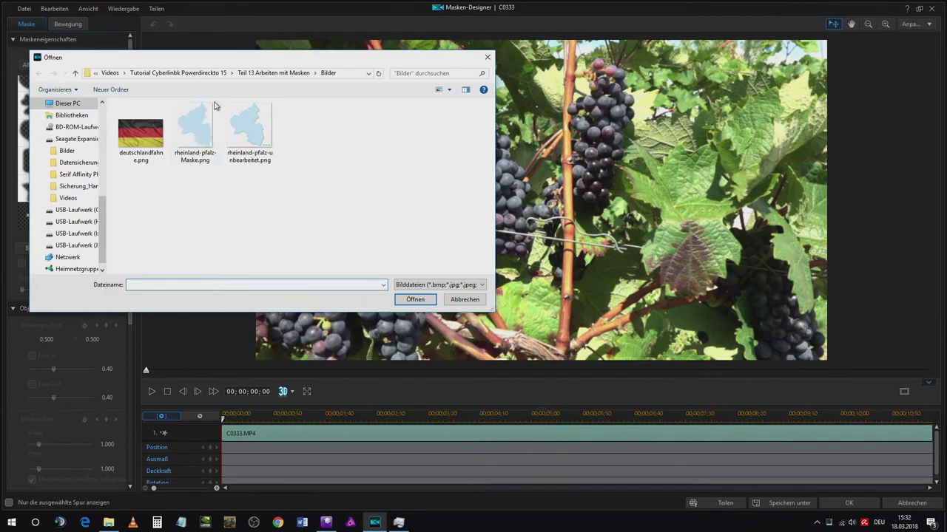
{"action": "left_click", "coordinate": [194, 136]}
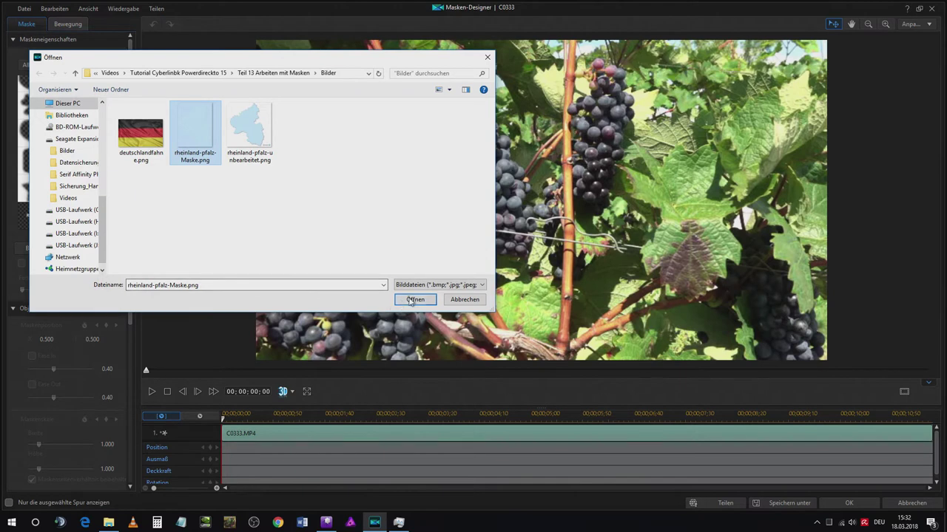
{"action": "key", "text": "Return"}
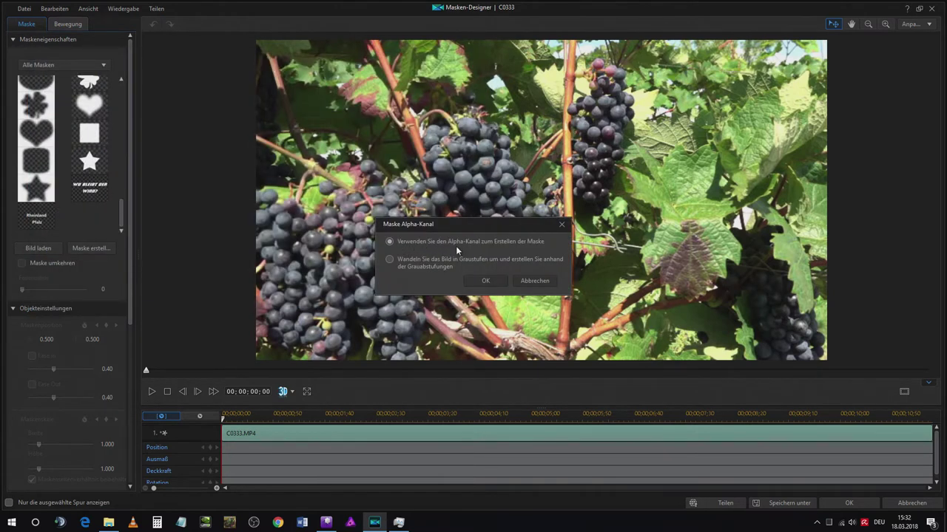
{"action": "left_click", "coordinate": [484, 281]}
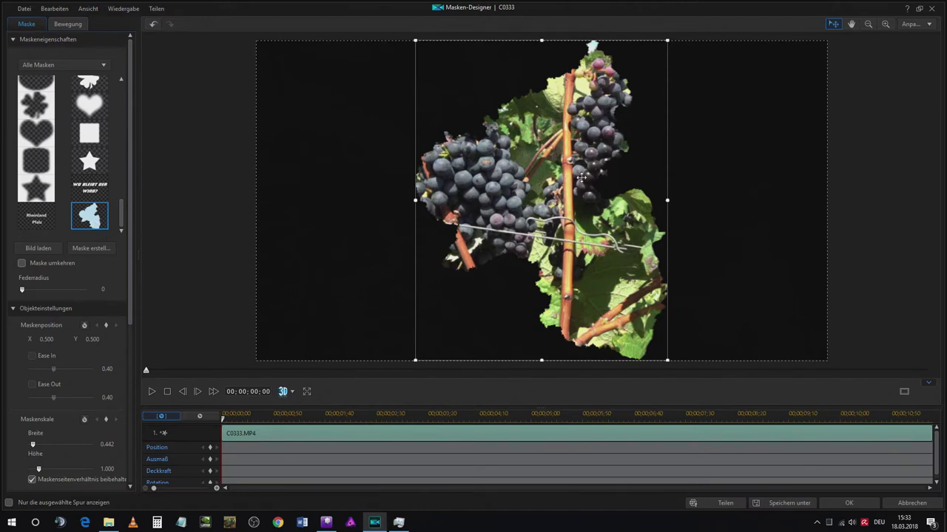
- Move the map mask to the frame's left edge, at about X 0.221 and Y 0.500, and apply it to preview the clip
{"action": "left_click_drag", "start_coordinate": [567, 203], "coordinate": [415, 217]}
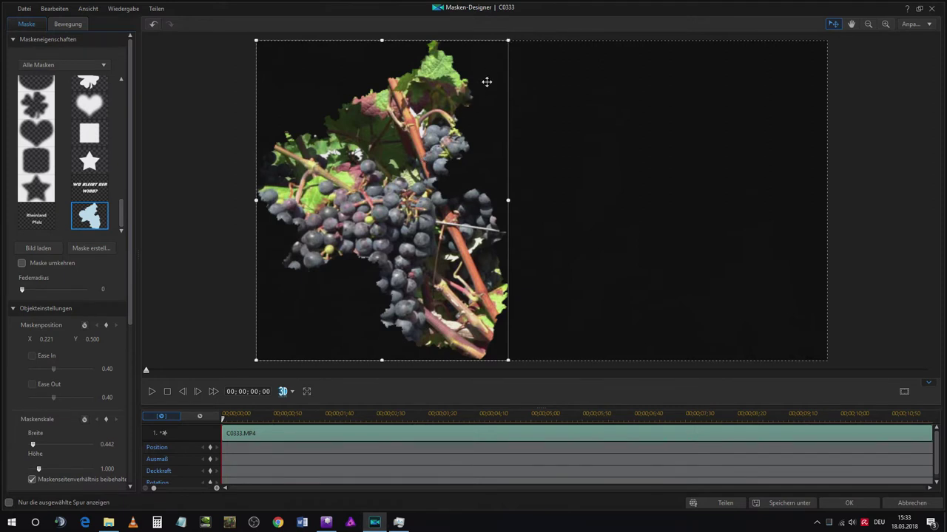
{"action": "mouse_move", "coordinate": [503, 56]}
{"action": "left_mouse_down"}
{"action": "mouse_move", "coordinate": [397, 178]}
{"action": "mouse_move", "coordinate": [486, 76]}
{"action": "mouse_move", "coordinate": [496, 45]}
{"action": "left_mouse_up"}
{"action": "left_click_drag", "start_coordinate": [130, 286], "coordinate": [51, 364]}
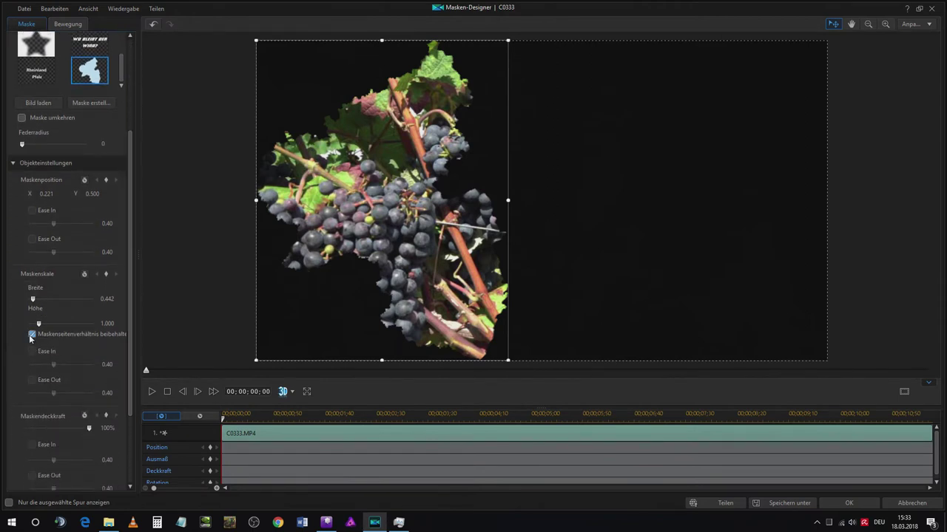
{"action": "mouse_move", "coordinate": [256, 199]}
{"action": "left_mouse_down"}
{"action": "mouse_move", "coordinate": [290, 199]}
{"action": "mouse_move", "coordinate": [258, 199]}
{"action": "left_mouse_up"}
{"action": "left_click", "coordinate": [826, 504]}
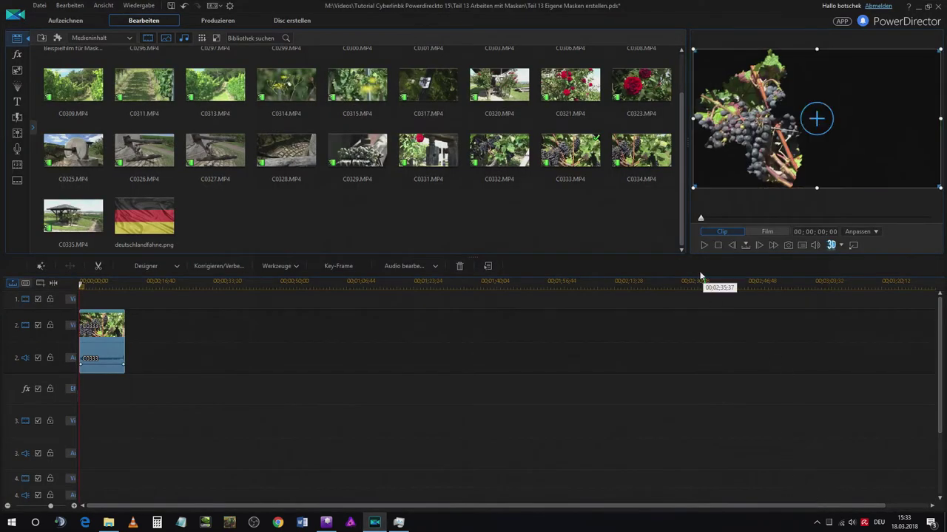
{"action": "left_click", "coordinate": [703, 245]}
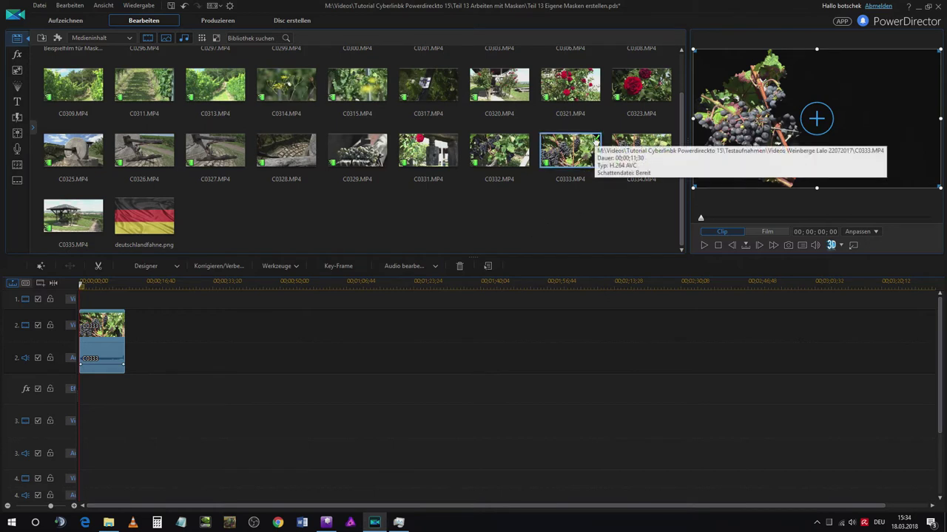
- Place C0333.MP4 at the start of video track 3 and give it the Rheinland Pfalz text mask in the Mask Designer
{"action": "left_click_drag", "start_coordinate": [594, 141], "coordinate": [80, 431]}
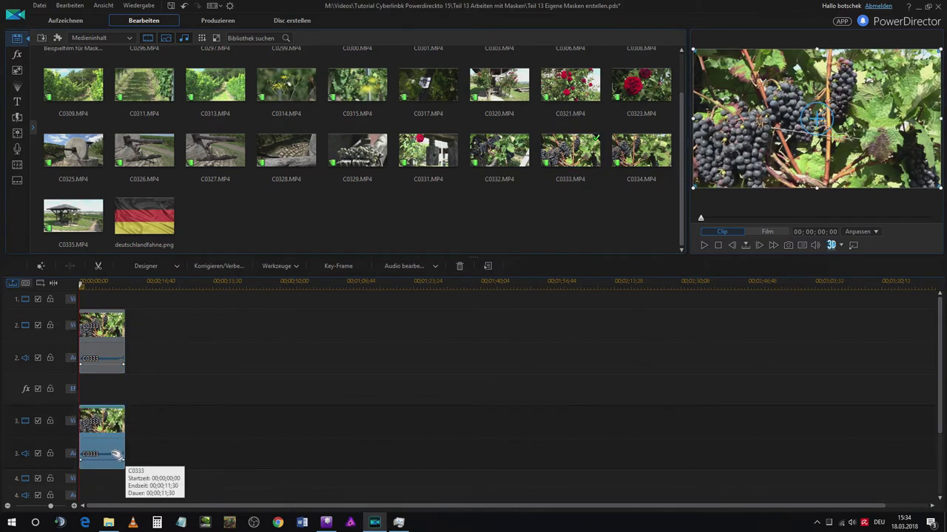
{"action": "left_click", "coordinate": [166, 268]}
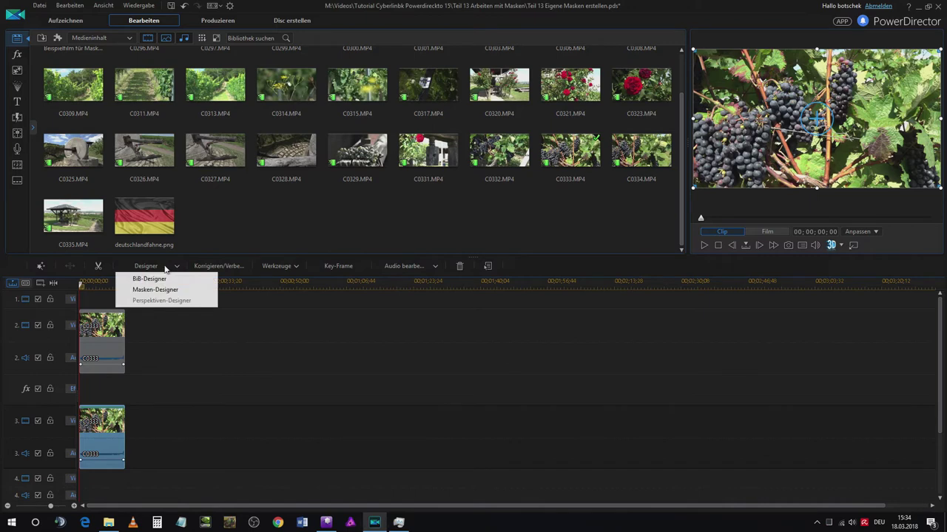
{"action": "left_click", "coordinate": [163, 289]}
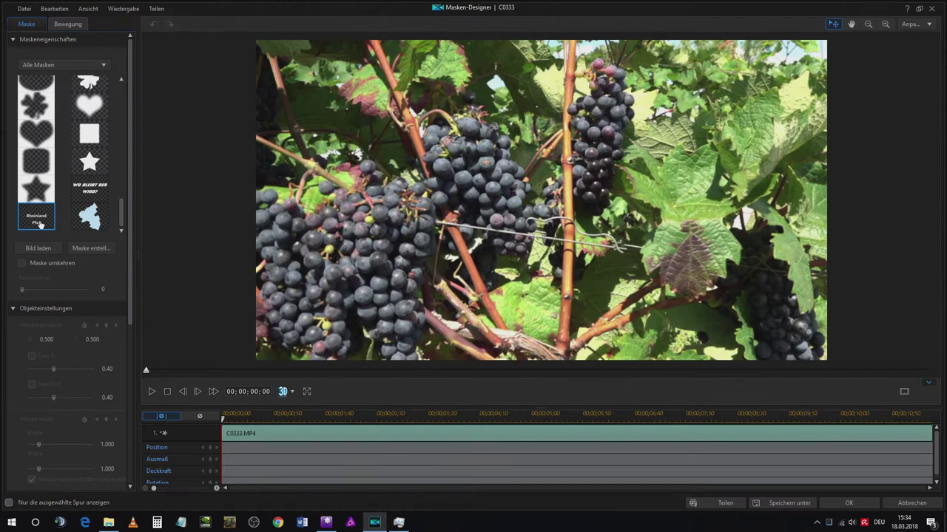
{"action": "left_click", "coordinate": [39, 224]}
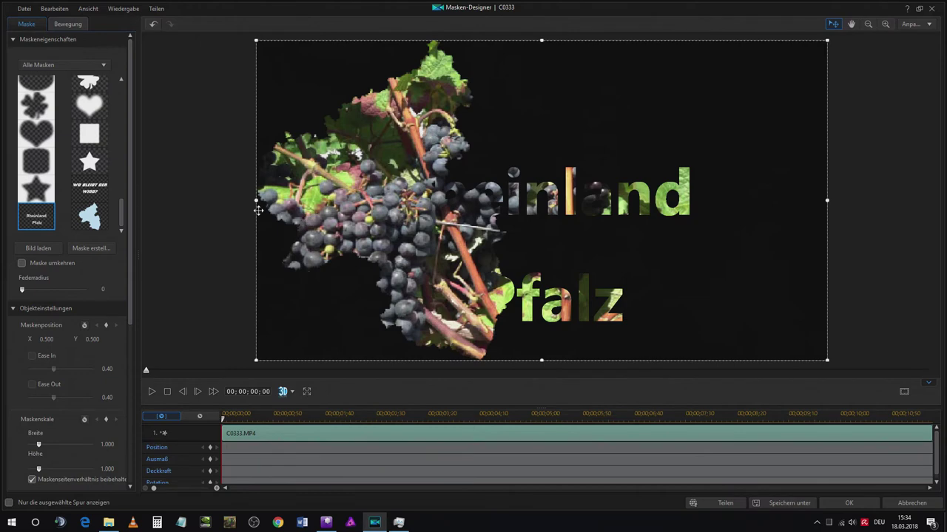
- Shrink the text mask beside the map to a width of about 0.549, and stretch its height to about 1.035 with the aspect ratio unlocked
{"action": "left_click_drag", "start_coordinate": [256, 199], "coordinate": [513, 196]}
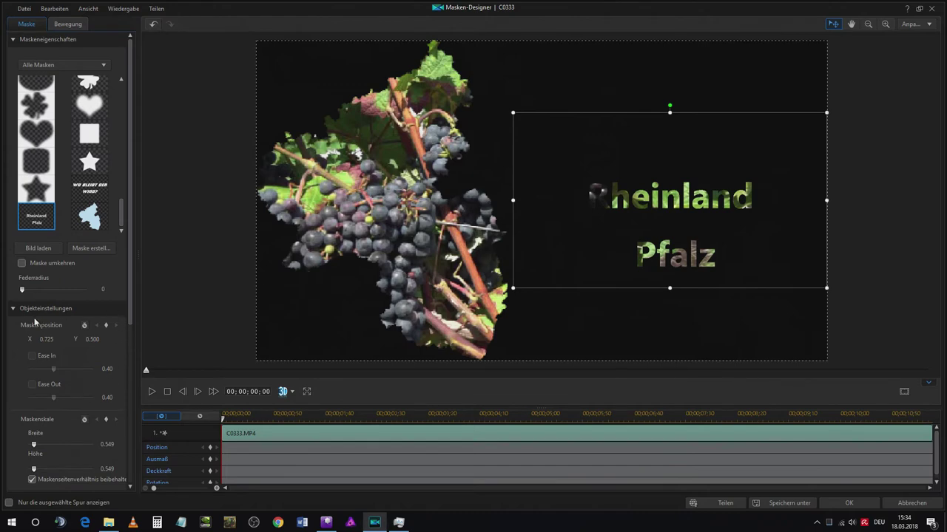
{"action": "left_click_drag", "start_coordinate": [131, 290], "coordinate": [124, 363]}
{"action": "left_click", "coordinate": [32, 365]}
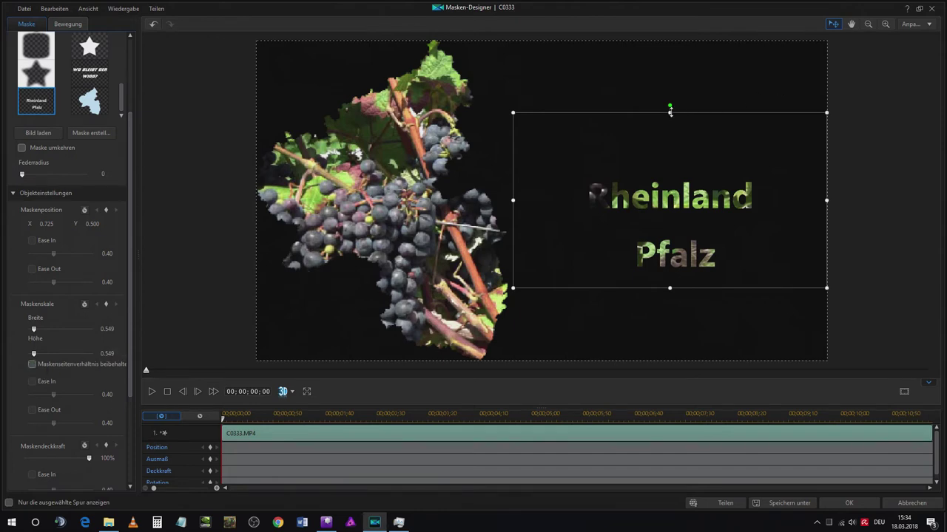
{"action": "left_click_drag", "start_coordinate": [670, 112], "coordinate": [663, 29]}
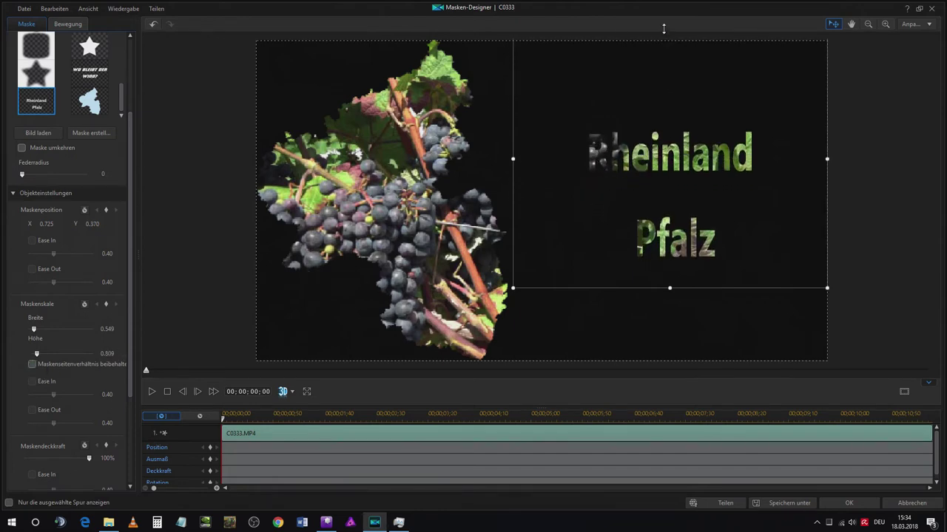
{"action": "left_click_drag", "start_coordinate": [668, 289], "coordinate": [672, 357]}
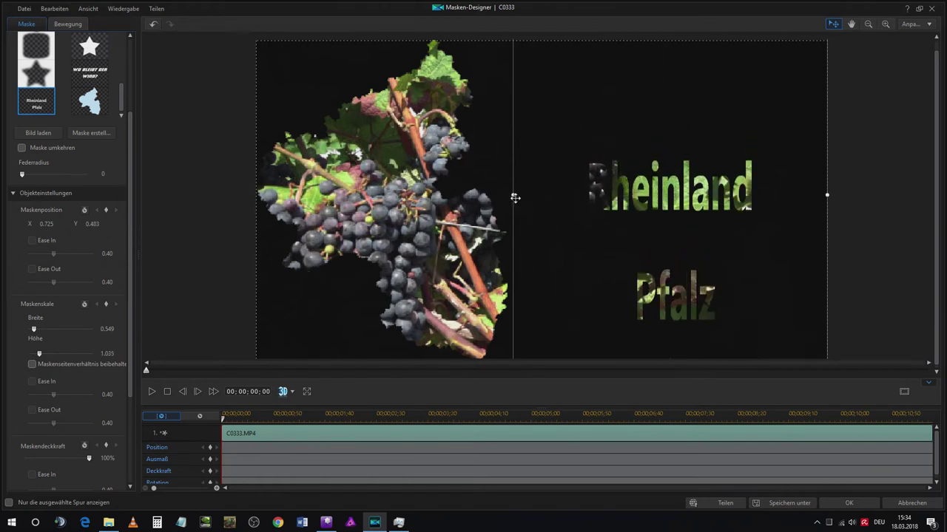
- Widen the text mask on both sides to a width of about 0.977, with its position at about X 0.704
{"action": "left_click_drag", "start_coordinate": [509, 195], "coordinate": [428, 193]}
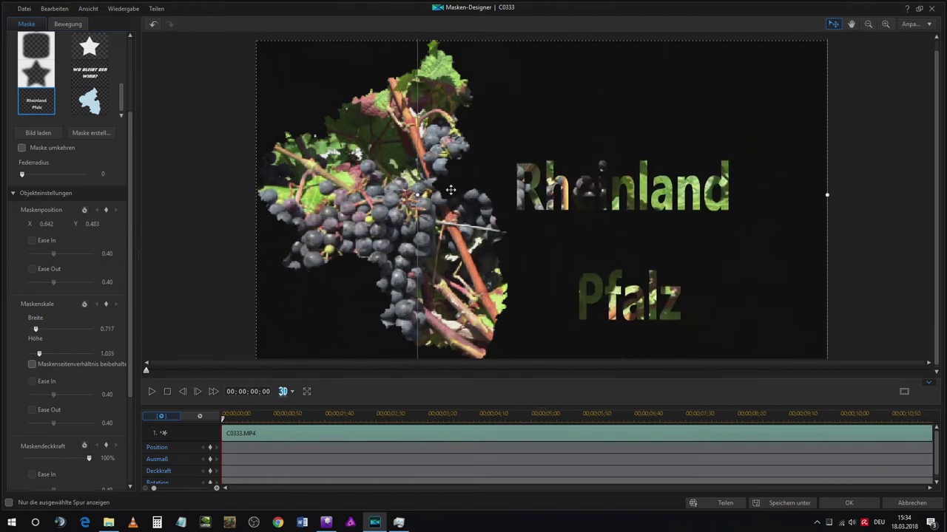
{"action": "left_click_drag", "start_coordinate": [827, 196], "coordinate": [932, 190]}
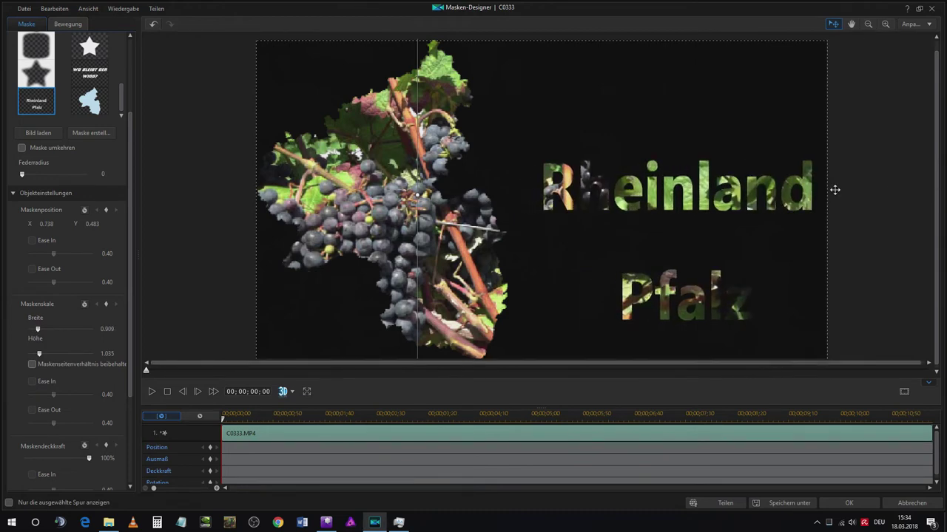
{"action": "left_click_drag", "start_coordinate": [418, 194], "coordinate": [379, 198]}
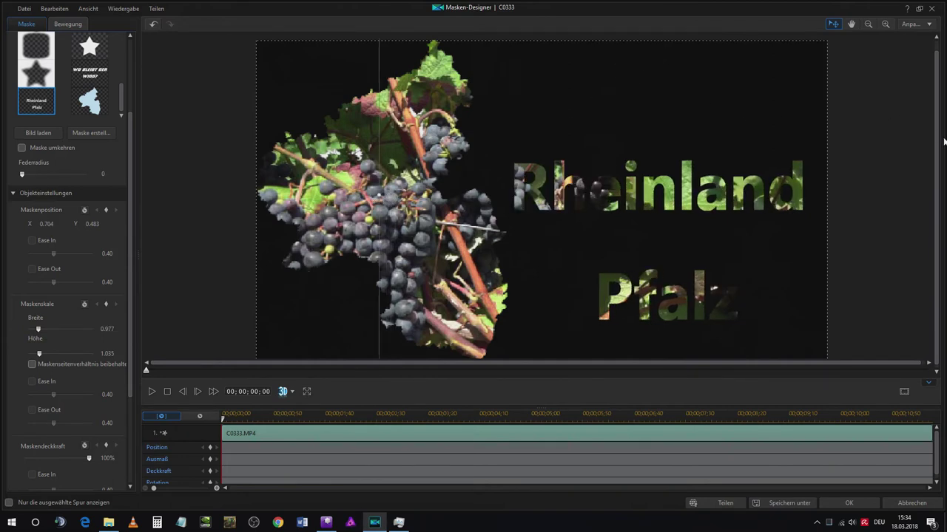
- Stretch the text mask upwards to a height of about 1.329 at 75% zoom, and apply it to preview the masked clips
{"action": "scroll", "coordinate": [943, 140], "scroll_direction": "up", "scroll_amount": 1}
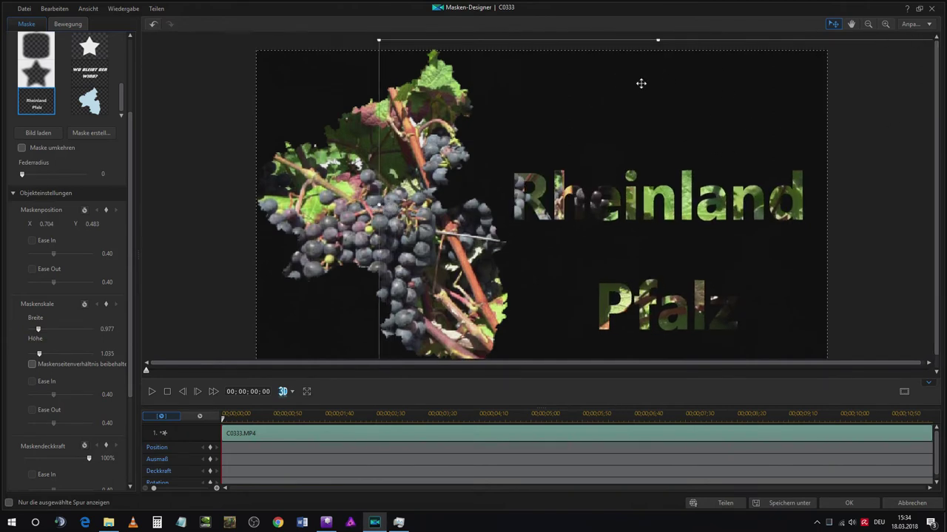
{"action": "left_click", "coordinate": [926, 25]}
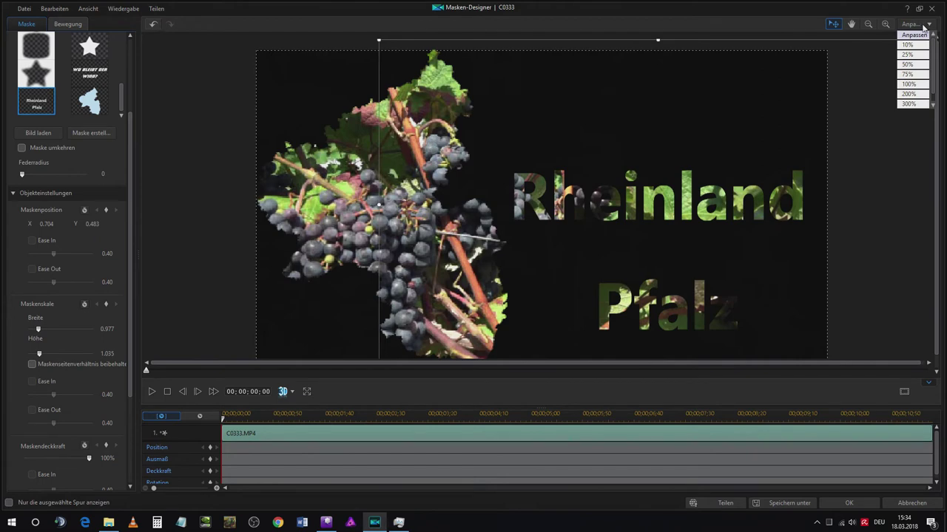
{"action": "left_click", "coordinate": [910, 74]}
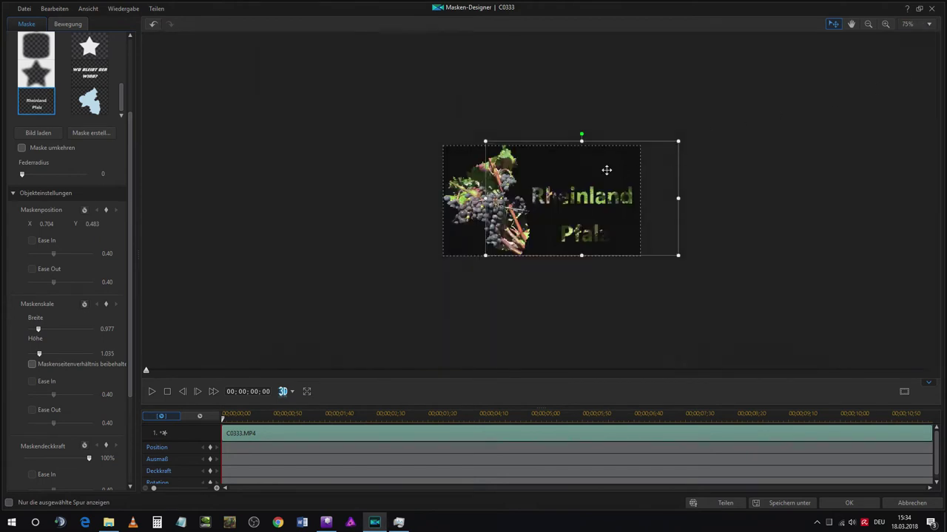
{"action": "left_click_drag", "start_coordinate": [581, 140], "coordinate": [582, 108]}
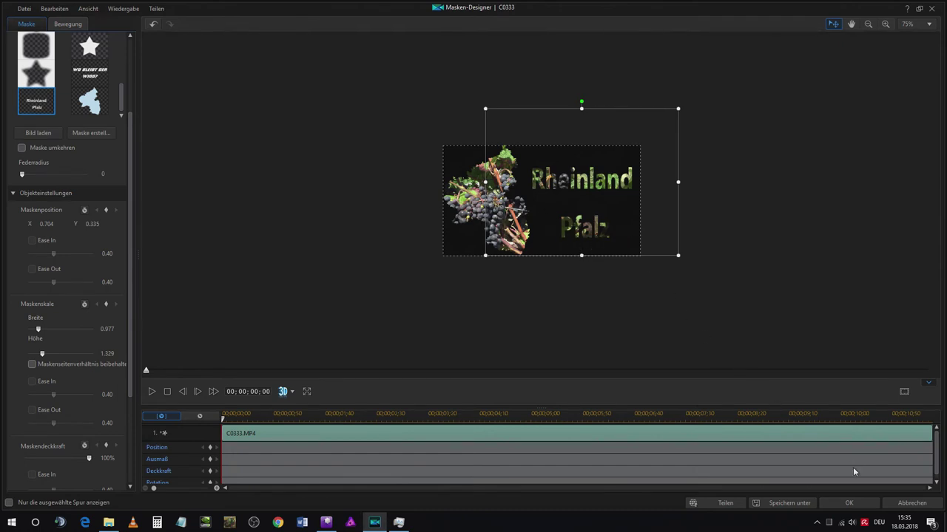
{"action": "left_click", "coordinate": [848, 503]}
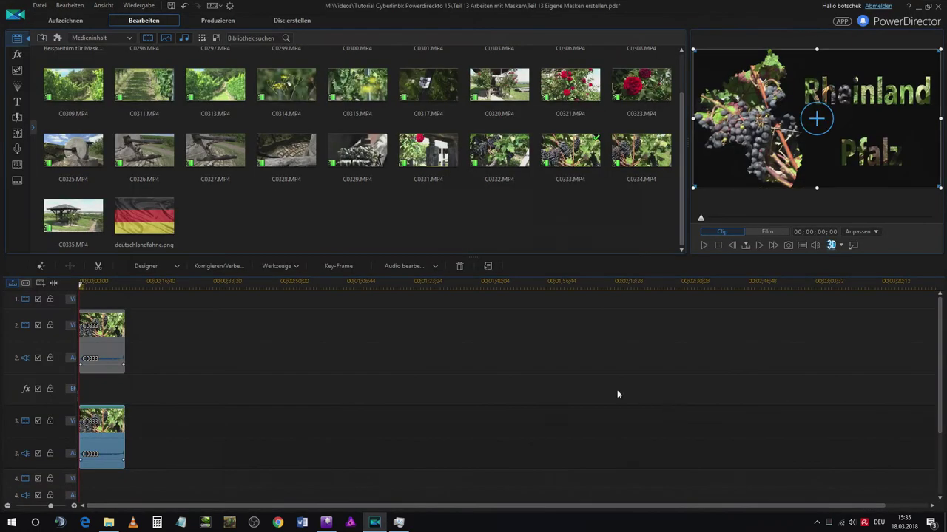
{"action": "left_click", "coordinate": [703, 245]}
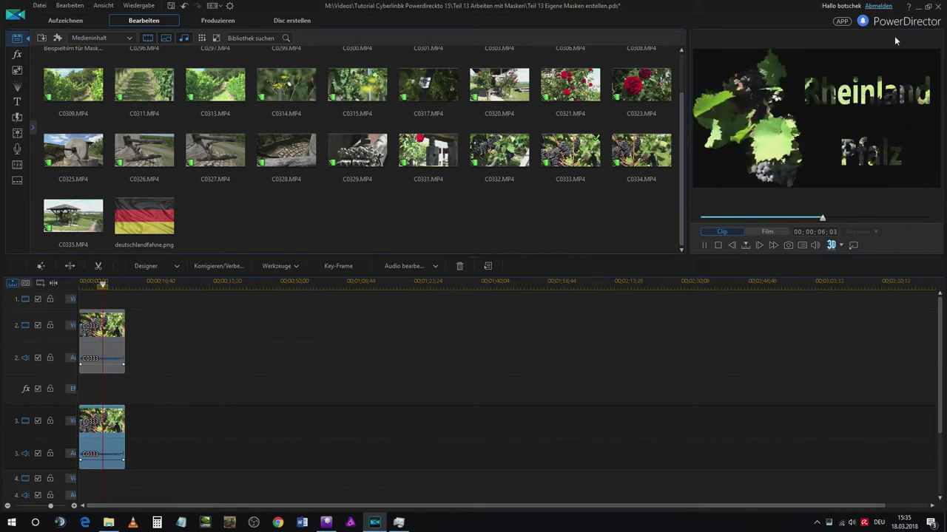
{"action": "left_click", "coordinate": [718, 246]}
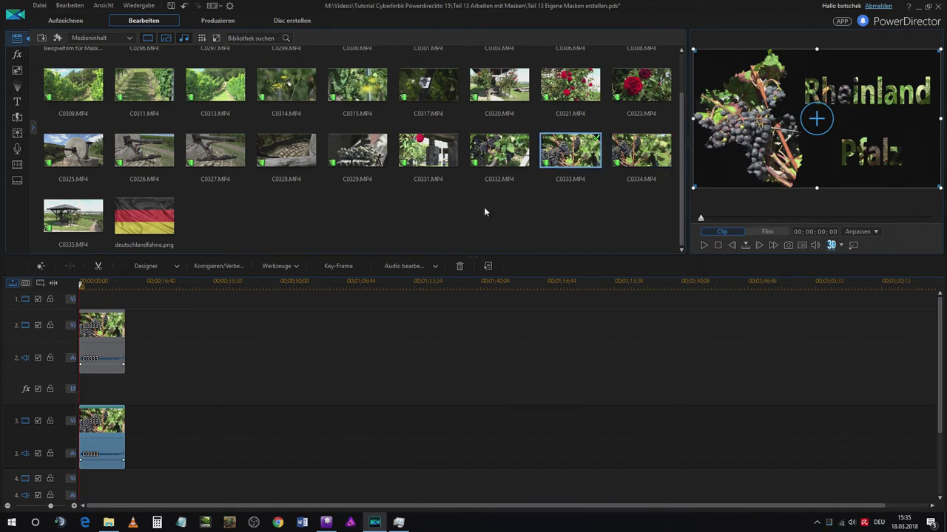
- Reopen the clip on video track 2 in the Mask Designer and set the map mask's feather radius to 2
{"action": "left_click", "coordinate": [118, 349]}
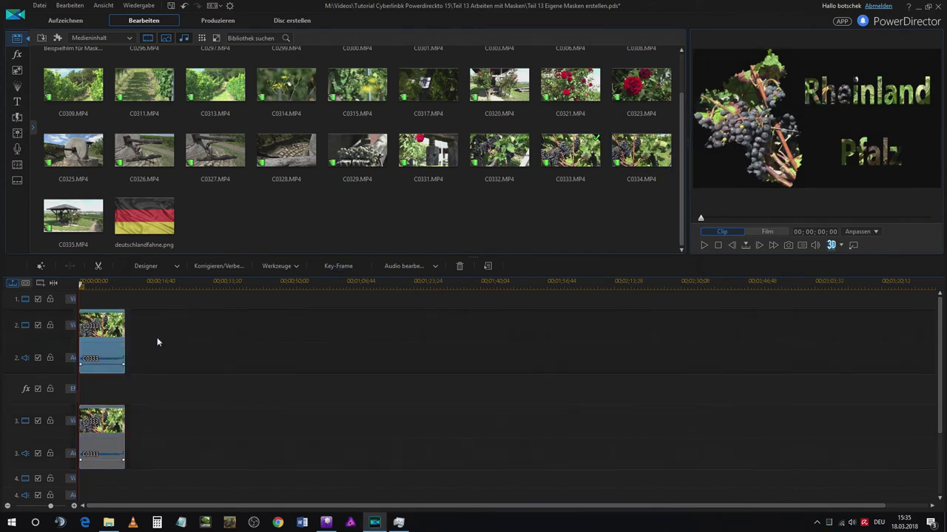
{"action": "left_click", "coordinate": [178, 270]}
{"action": "left_click", "coordinate": [178, 289]}
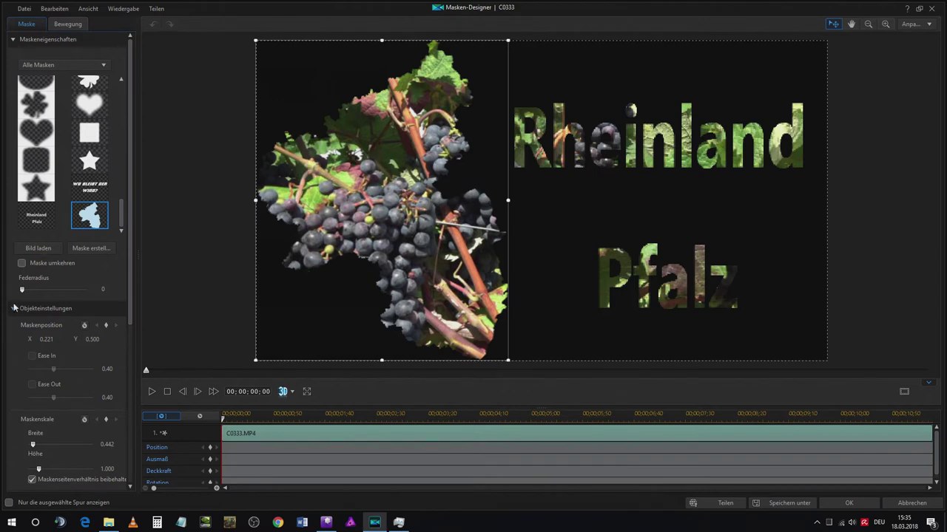
{"action": "left_click_drag", "start_coordinate": [22, 294], "coordinate": [42, 296]}
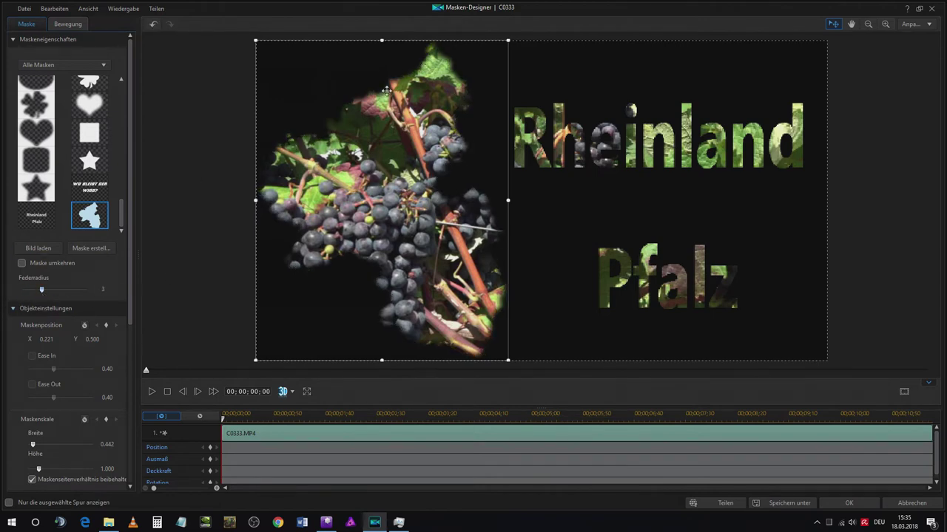
{"action": "left_click_drag", "start_coordinate": [39, 291], "coordinate": [35, 293]}
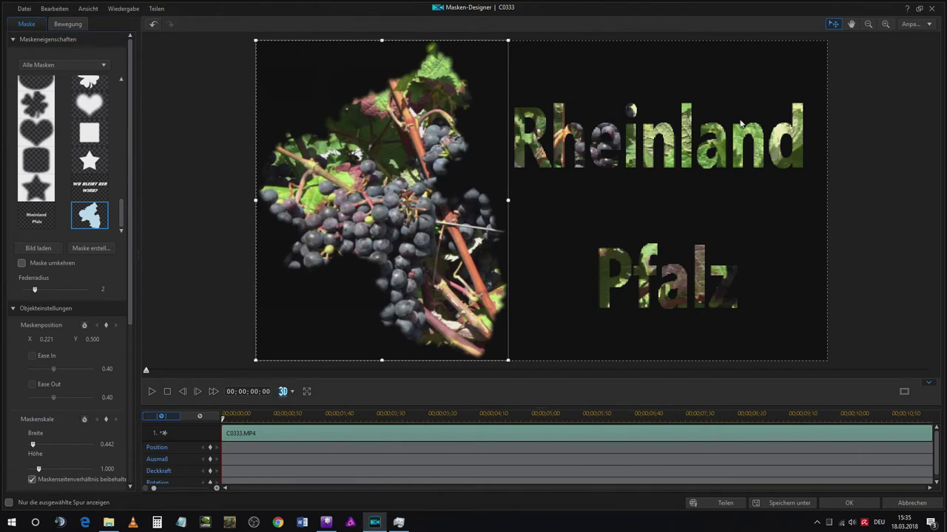
- Apply the map mask changes and find the example film in the media library for comparison
{"action": "left_click", "coordinate": [864, 505]}
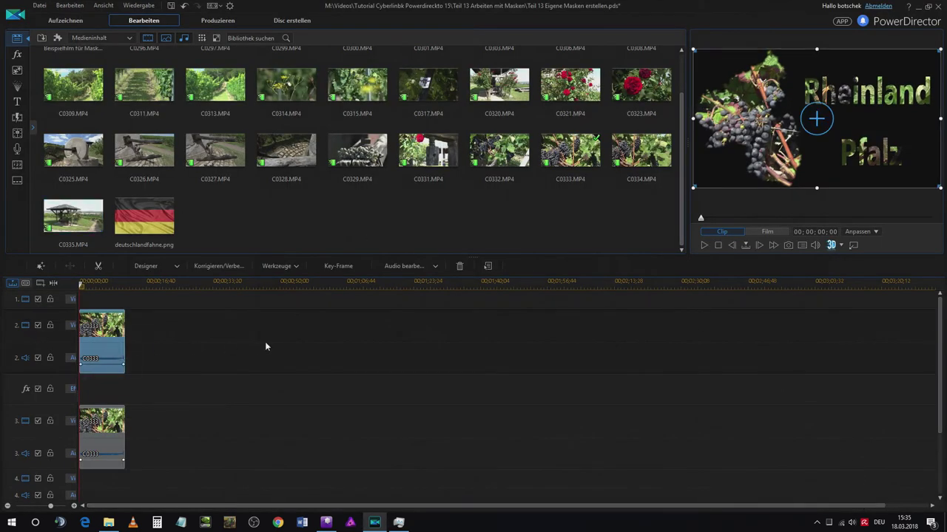
{"action": "left_click_drag", "start_coordinate": [681, 218], "coordinate": [676, 156]}
{"action": "left_click", "coordinate": [81, 59]}
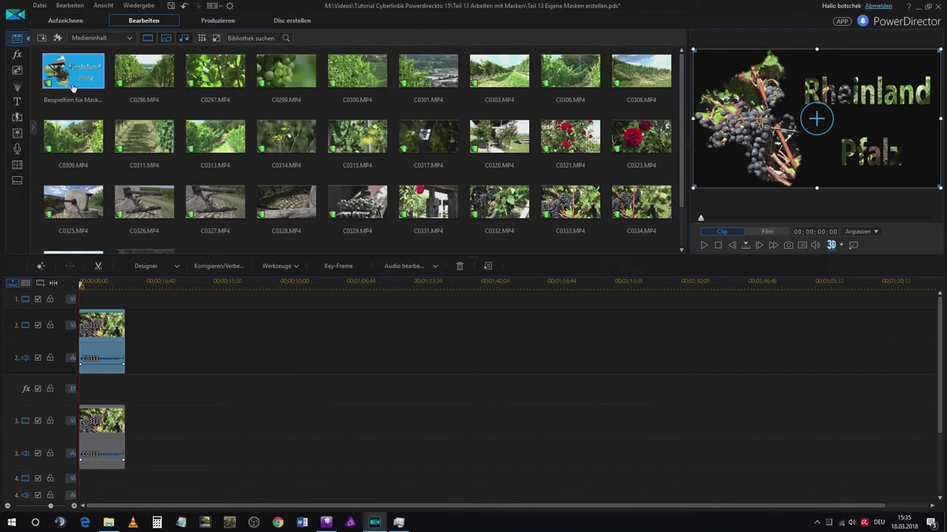
{"action": "left_click", "coordinate": [132, 74]}
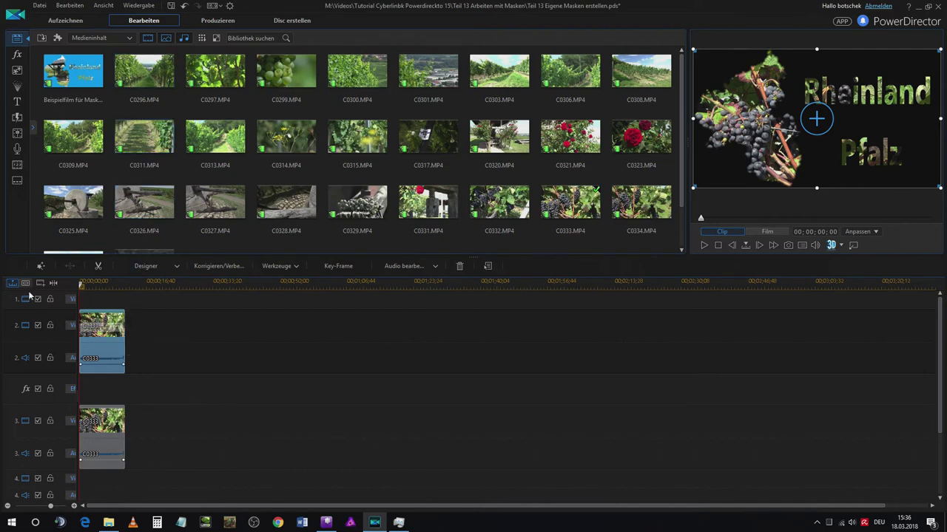
- Place the light-blue colour board 0,175,255 on video track 1 as background, running as long as the masked clips
{"action": "left_click", "coordinate": [130, 39]}
{"action": "left_click", "coordinate": [85, 58]}
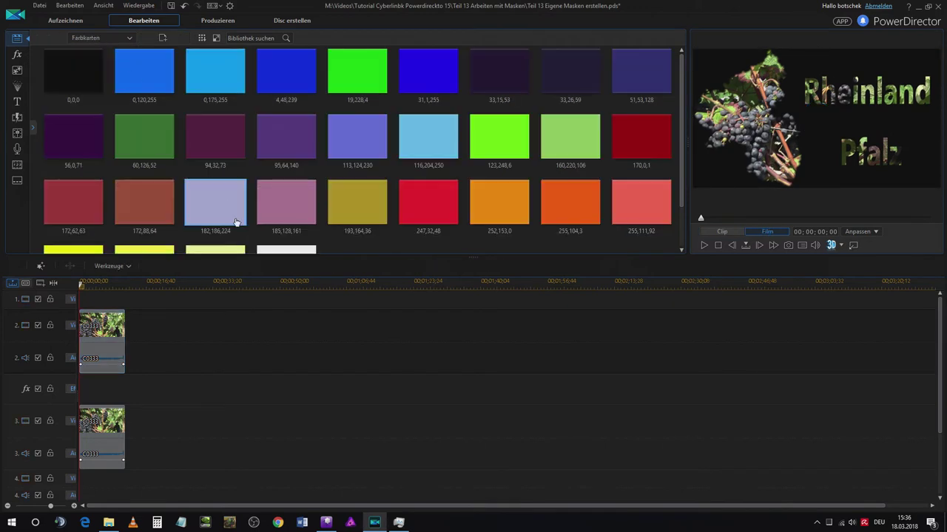
{"action": "left_click_drag", "start_coordinate": [211, 80], "coordinate": [125, 309]}
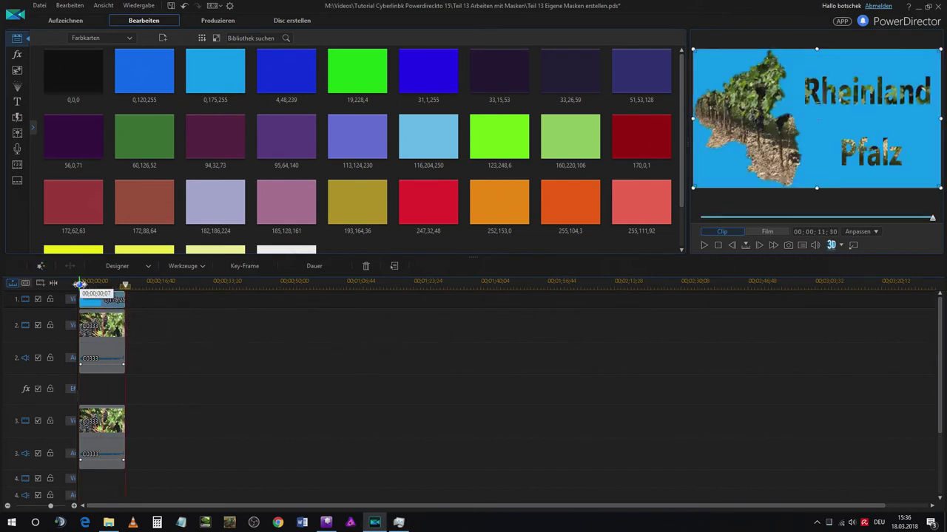
- Play the masked clips over the blue background from the beginning and stop the preview
{"action": "left_click", "coordinate": [81, 282]}
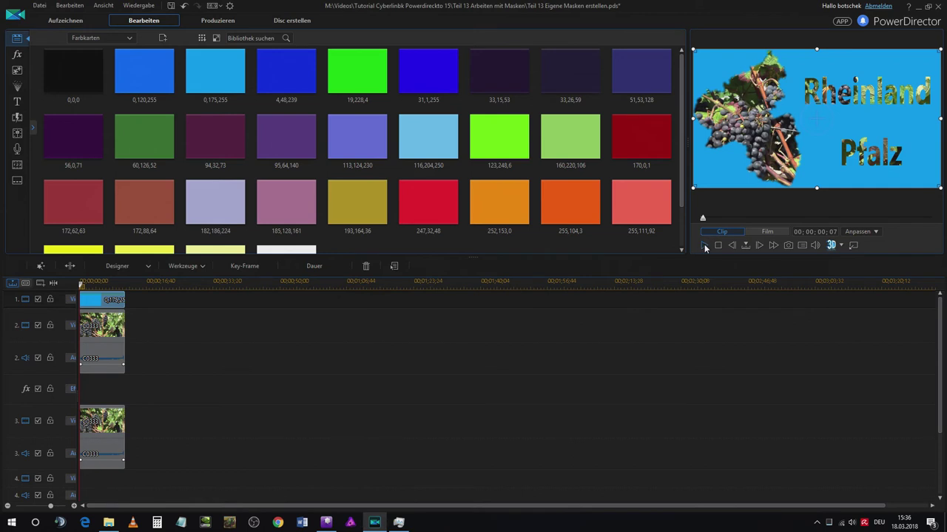
{"action": "left_click", "coordinate": [704, 246]}
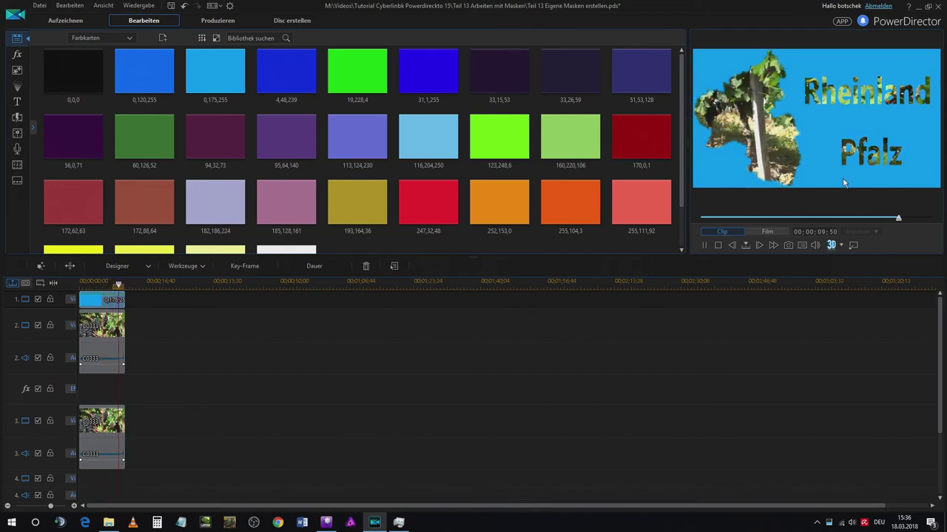
{"action": "left_click", "coordinate": [704, 249]}
{"action": "left_click", "coordinate": [702, 249]}
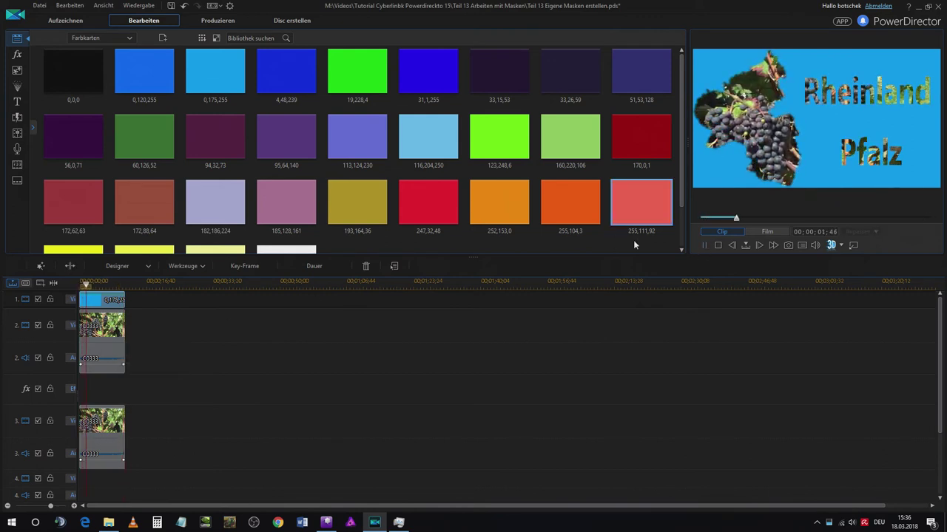
{"action": "left_click", "coordinate": [718, 244]}
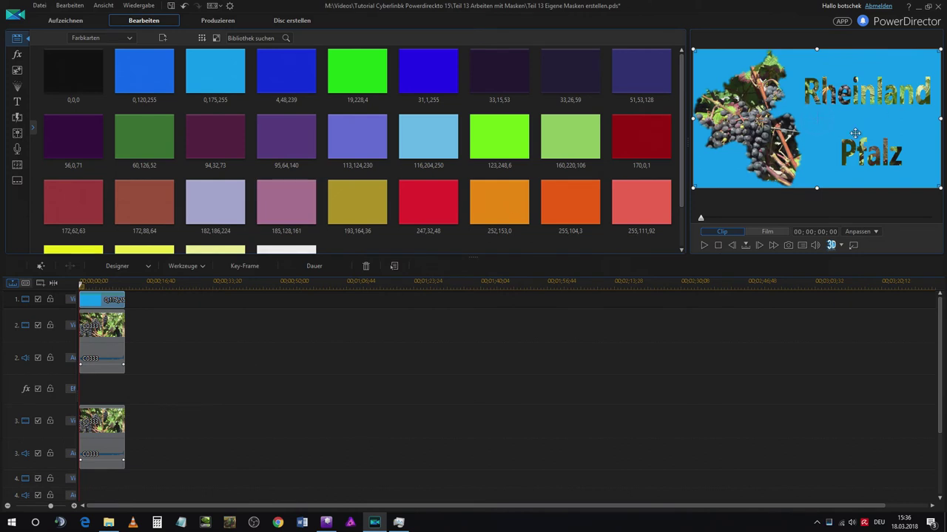
- Open the clip on video track 3 in the Mask Designer and set the text mask's feather radius to 1
{"action": "left_click", "coordinate": [100, 442]}
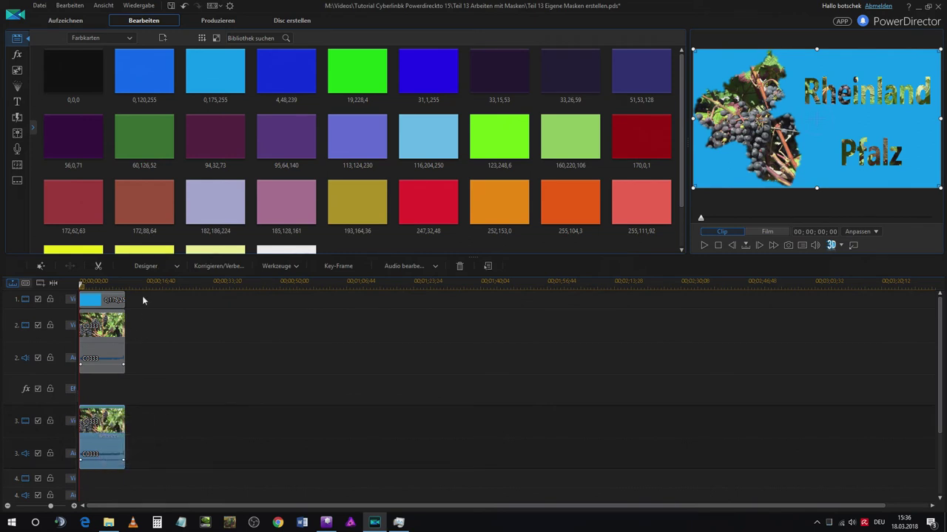
{"action": "left_click", "coordinate": [159, 266]}
{"action": "left_click", "coordinate": [167, 288]}
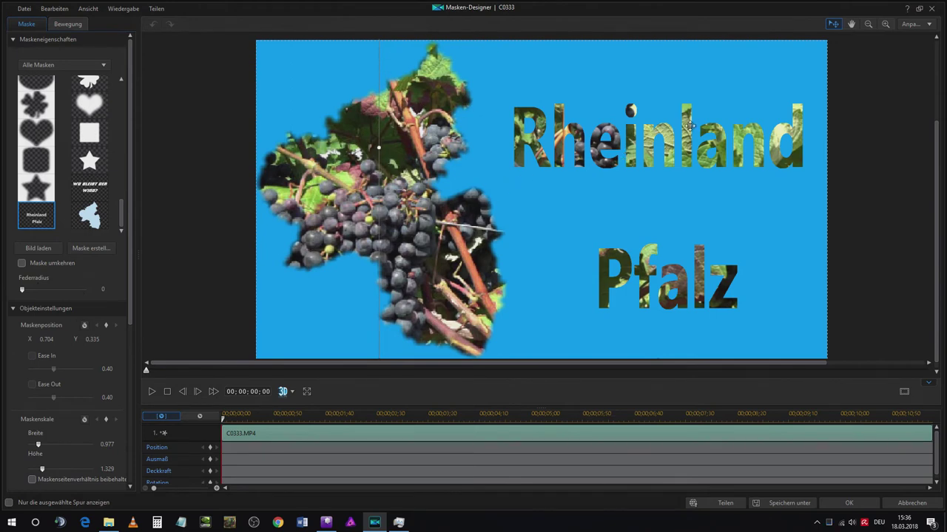
{"action": "left_click_drag", "start_coordinate": [22, 292], "coordinate": [30, 294]}
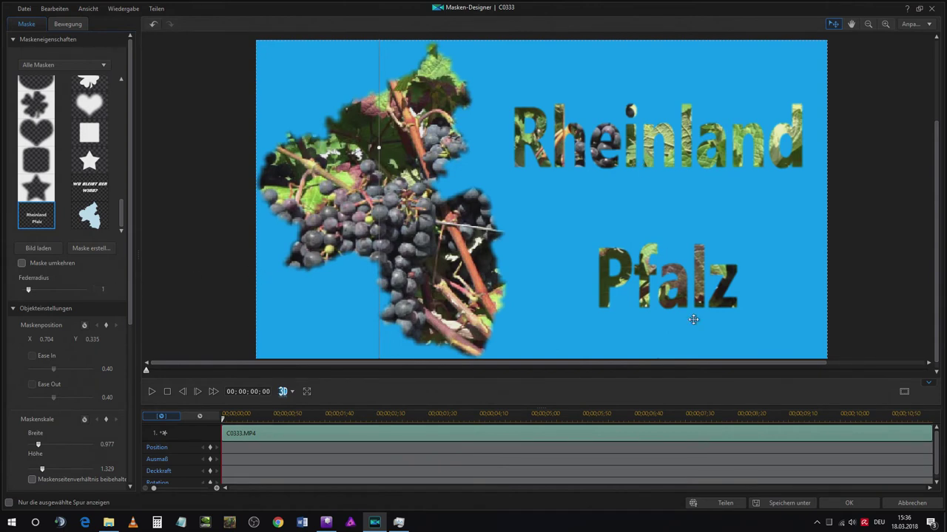
{"action": "left_click", "coordinate": [848, 502]}
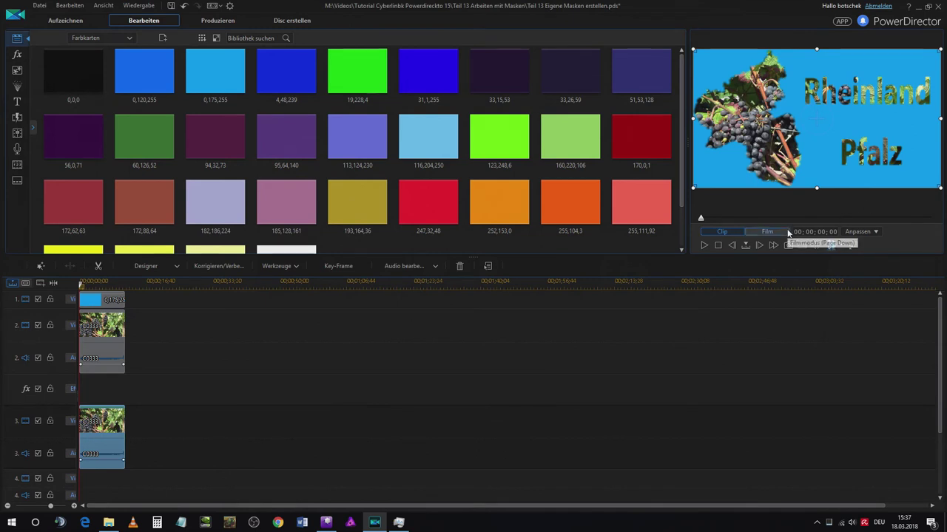
- Play back the softened text and map masks, and move the playhead to the end of the clips
{"action": "left_click", "coordinate": [704, 245]}
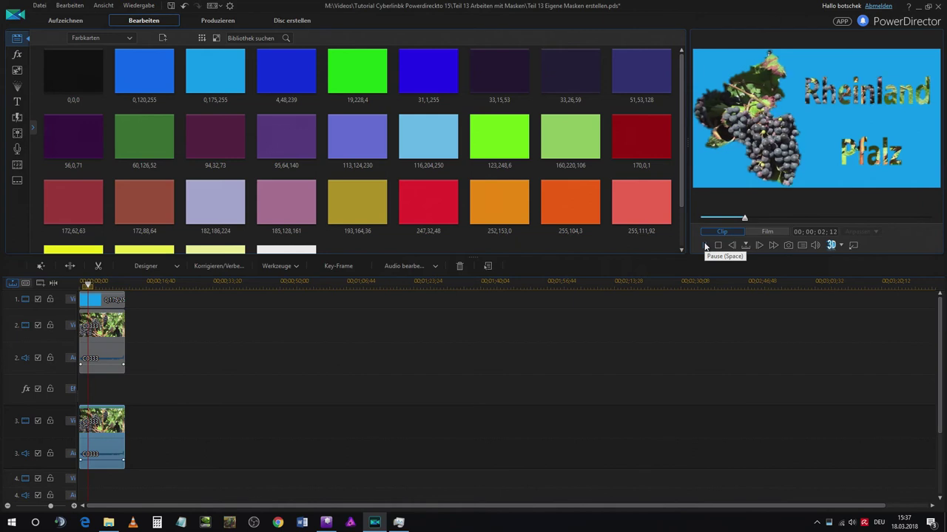
{"action": "left_click", "coordinate": [704, 245]}
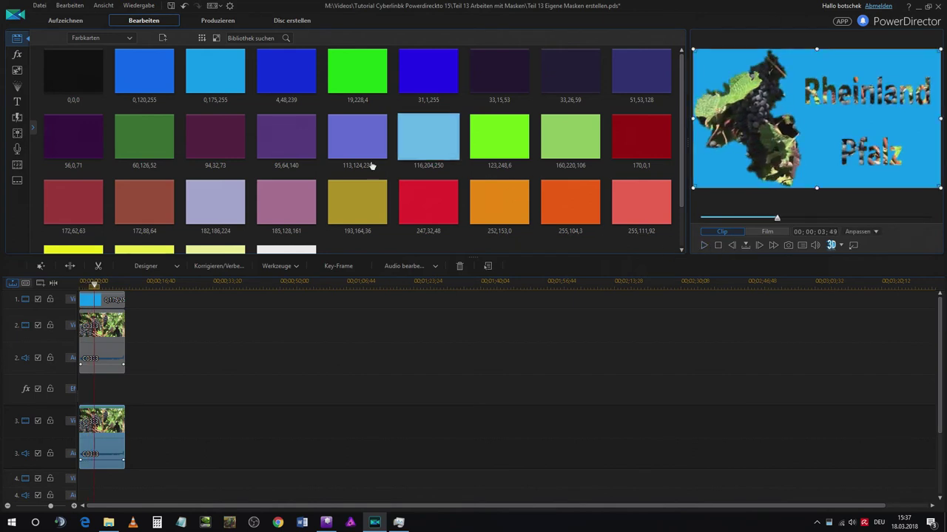
{"action": "left_click_drag", "start_coordinate": [93, 285], "coordinate": [125, 286]}
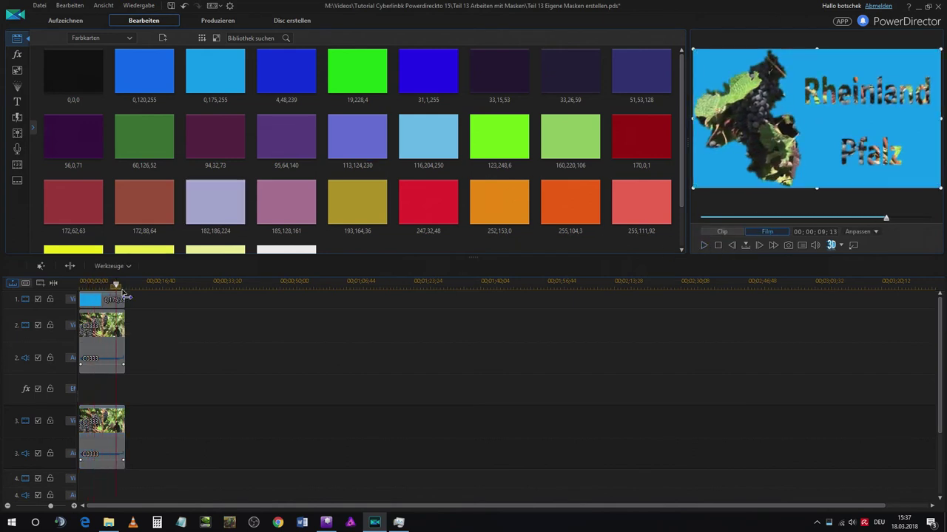
- Return the library to the media content and delete the blue colour board from video track 1
{"action": "left_click", "coordinate": [102, 444]}
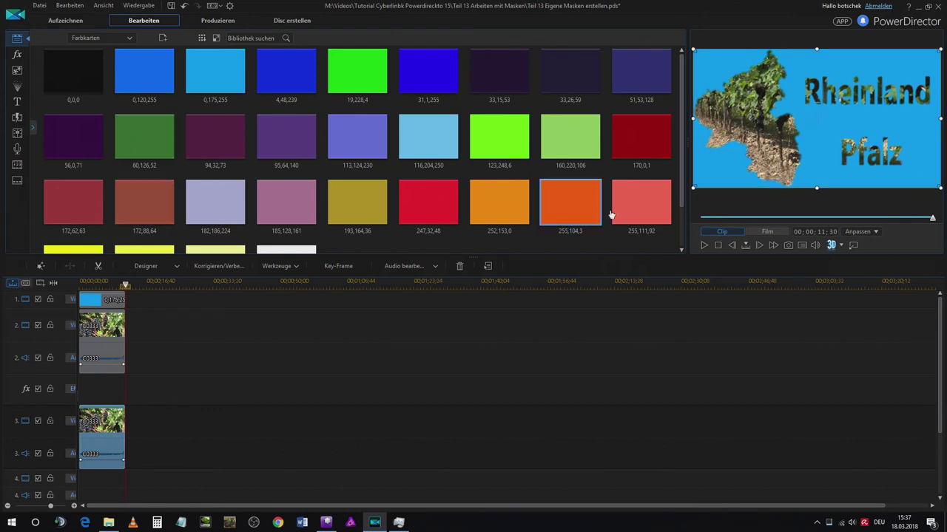
{"action": "left_click_drag", "start_coordinate": [682, 191], "coordinate": [689, 238]}
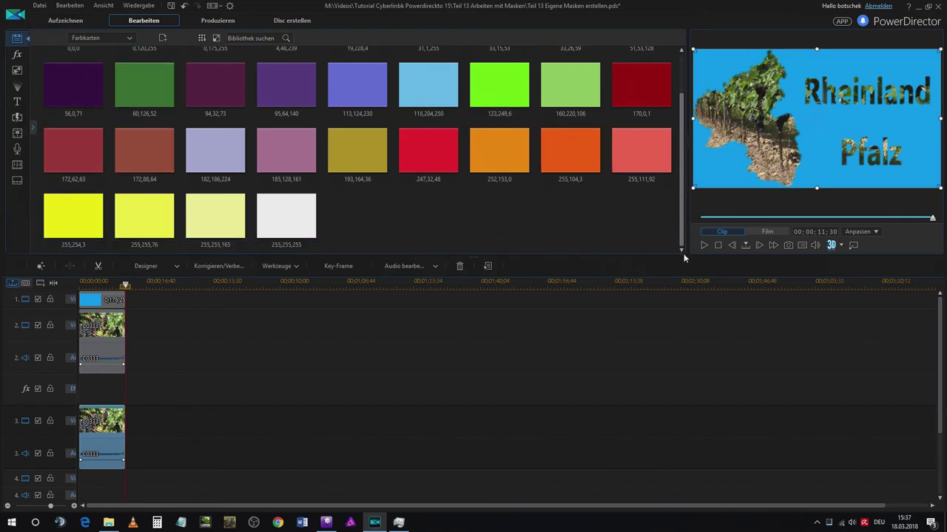
{"action": "left_click", "coordinate": [122, 38]}
{"action": "left_click", "coordinate": [122, 49]}
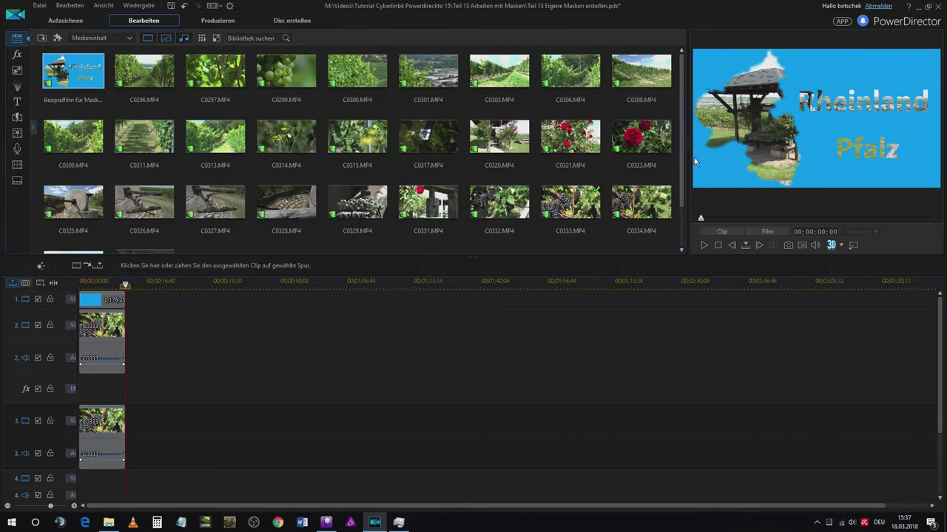
{"action": "left_click_drag", "start_coordinate": [681, 148], "coordinate": [681, 186]}
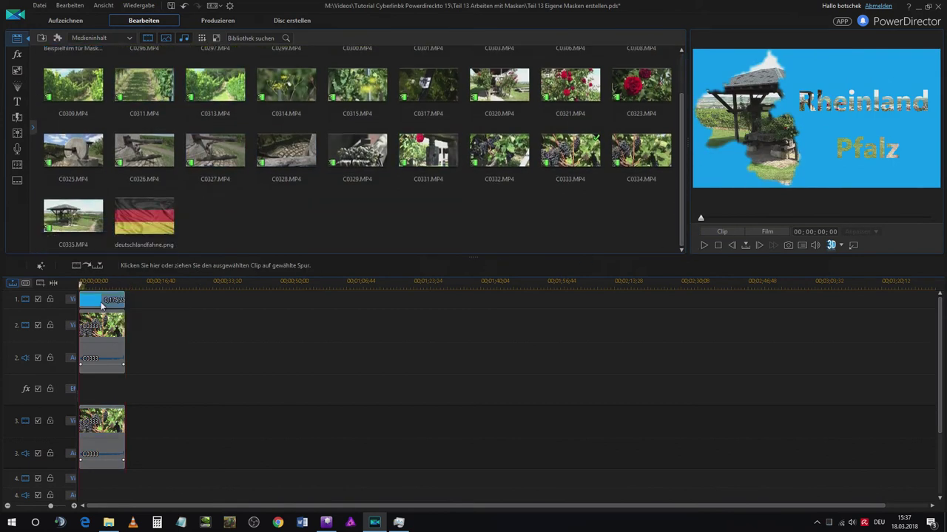
{"action": "left_click", "coordinate": [101, 302]}
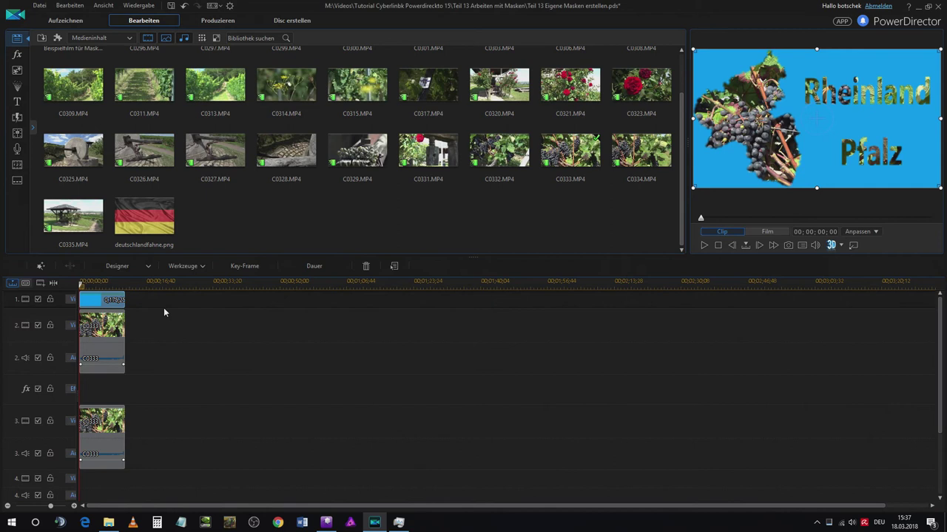
{"action": "key", "text": "Delete"}
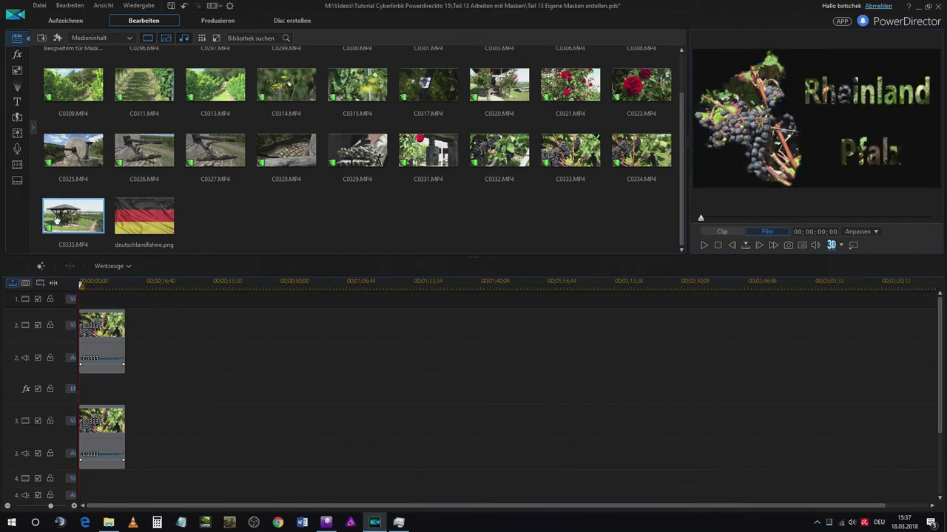
- Place deutschlandfahne.png at the start of video track 1 and extend it to the end of the masked clips
{"action": "left_click_drag", "start_coordinate": [130, 217], "coordinate": [80, 298]}
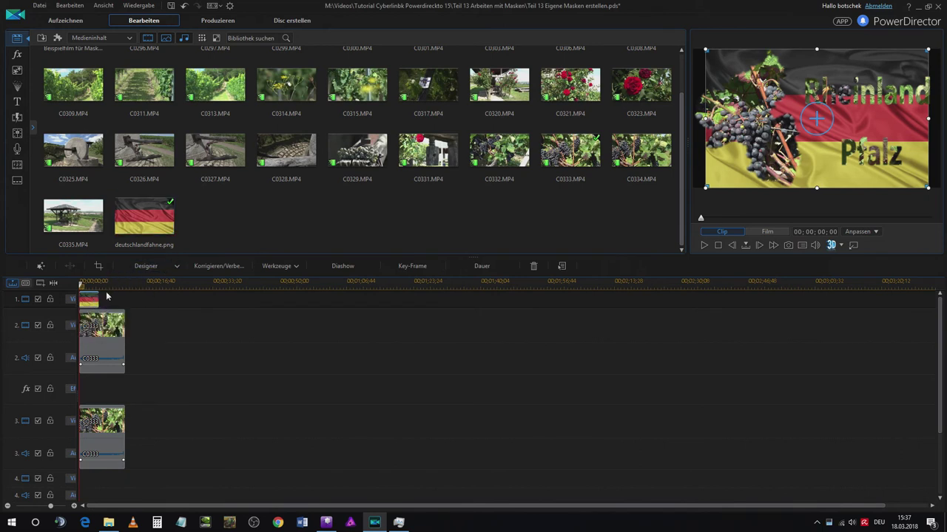
{"action": "left_click_drag", "start_coordinate": [99, 303], "coordinate": [138, 310]}
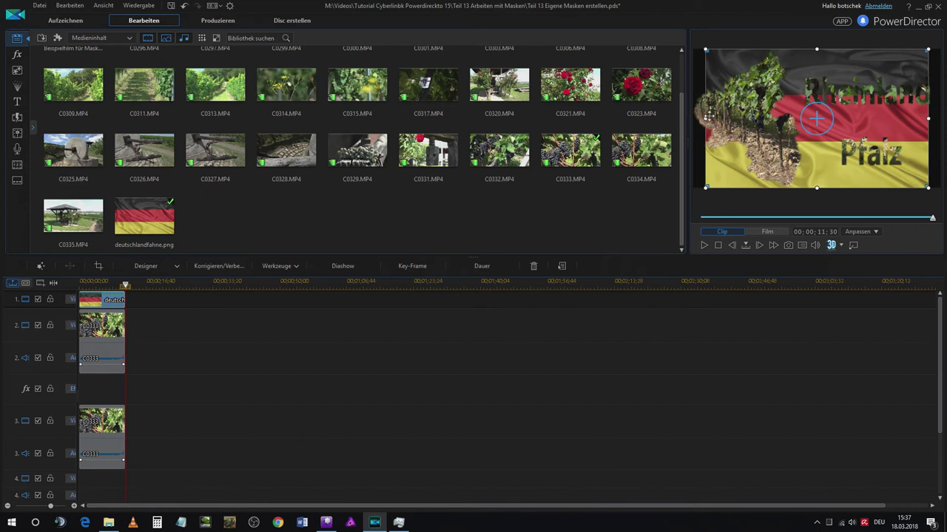
- Enlarge the flag image to fill the full width of the frame, undoing the last height adjustment
{"action": "left_click_drag", "start_coordinate": [703, 119], "coordinate": [692, 119]}
{"action": "left_click_drag", "start_coordinate": [928, 121], "coordinate": [940, 122]}
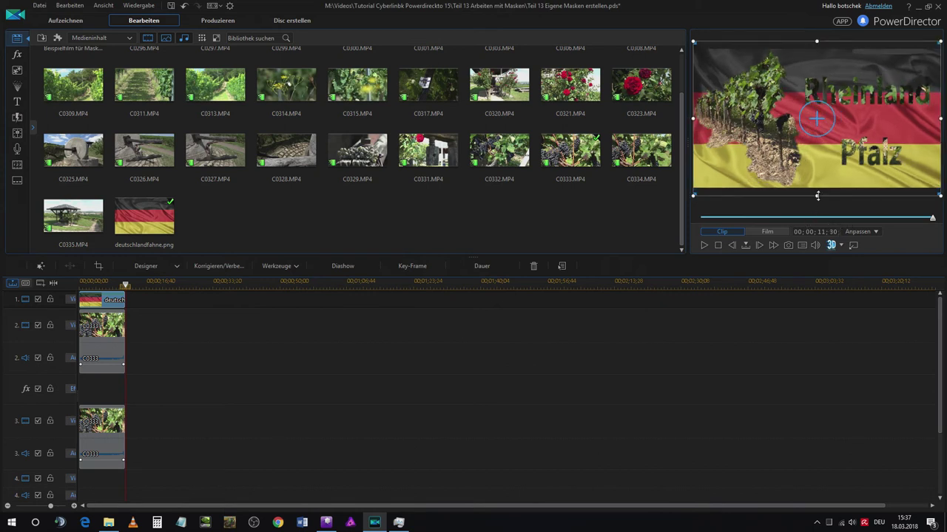
{"action": "mouse_move", "coordinate": [818, 198]}
{"action": "left_mouse_down"}
{"action": "mouse_move", "coordinate": [818, 211]}
{"action": "mouse_move", "coordinate": [819, 195]}
{"action": "left_mouse_up"}
{"action": "left_click_drag", "start_coordinate": [817, 45], "coordinate": [817, 50]}
{"action": "key", "text": "ctrl+z"}
- Play the masked clips over the flag background from the beginning and pause the preview
{"action": "left_click", "coordinate": [718, 245]}
{"action": "left_click", "coordinate": [704, 245]}
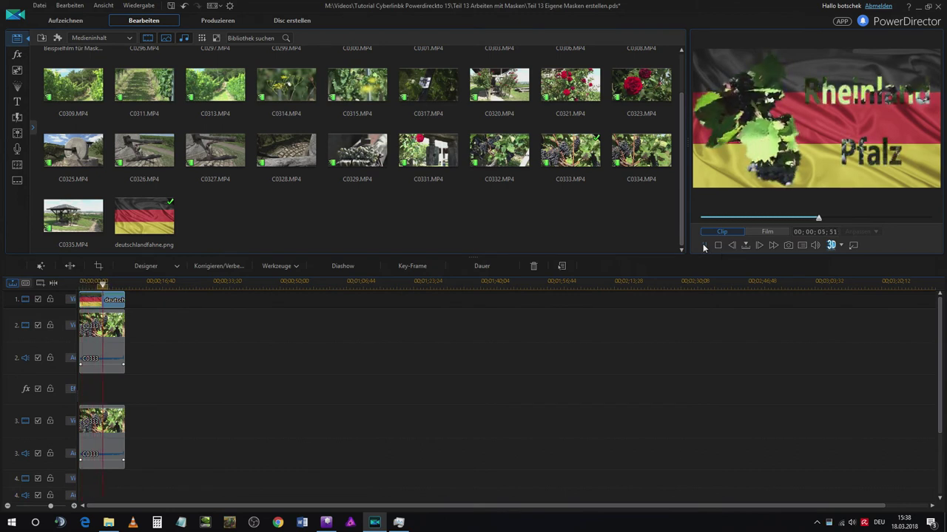
{"action": "left_click", "coordinate": [703, 247]}
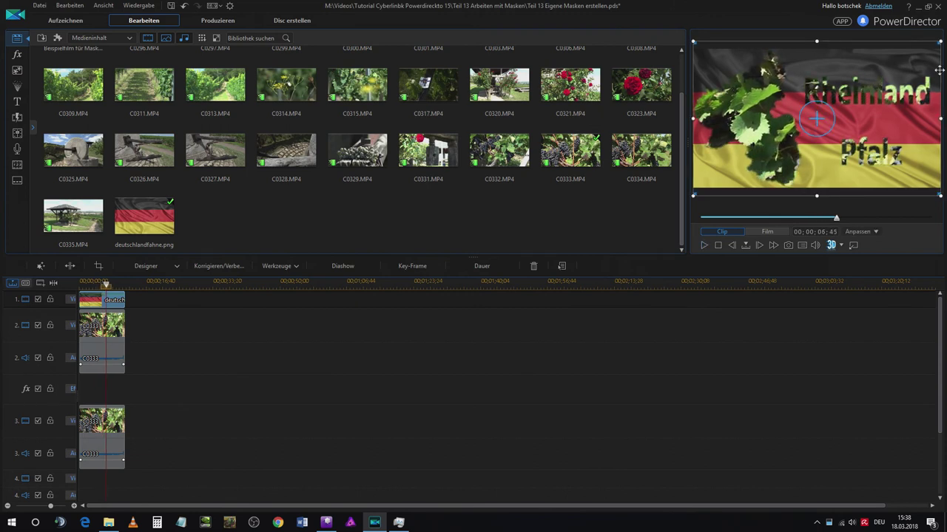
- Hide video track 1 and invert the map mask of the clip on video track 2 in the Mask Designer
{"action": "left_click", "coordinate": [38, 299]}
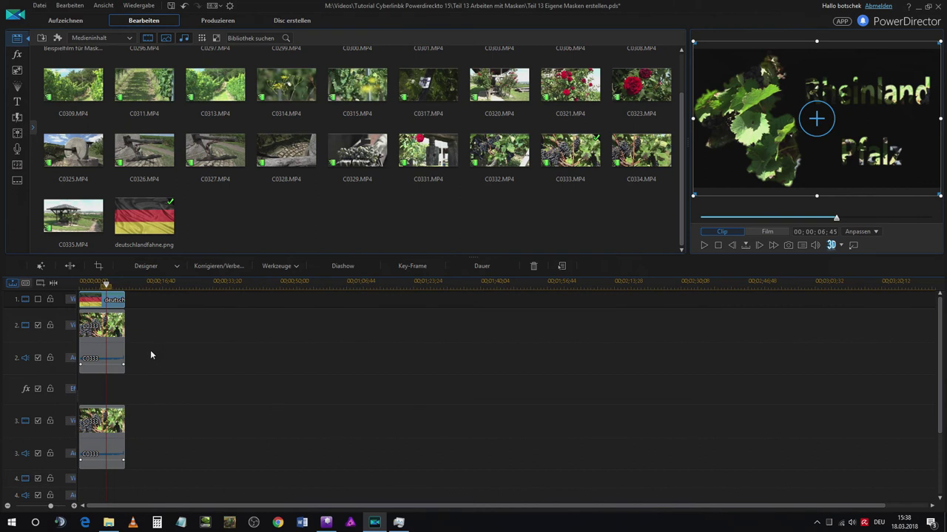
{"action": "left_click_drag", "start_coordinate": [185, 381], "coordinate": [115, 349]}
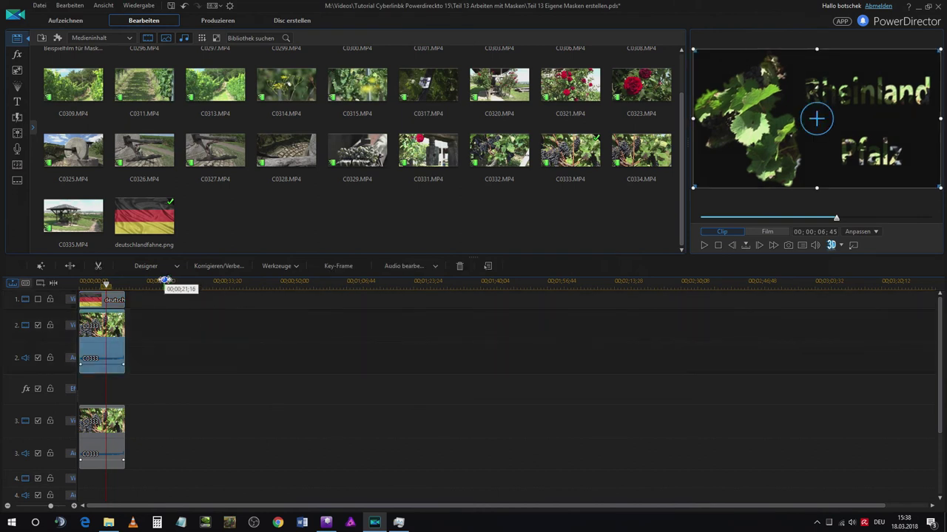
{"action": "left_click", "coordinate": [151, 266]}
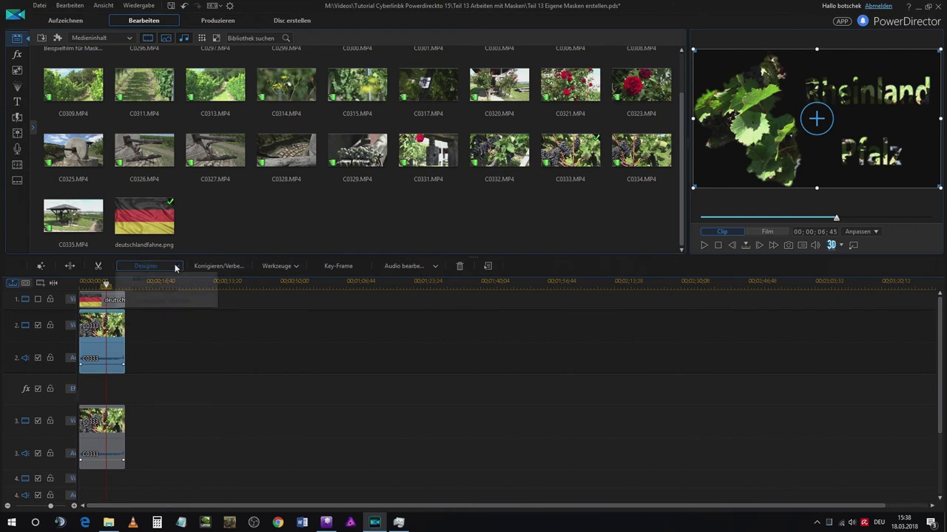
{"action": "left_click", "coordinate": [176, 290]}
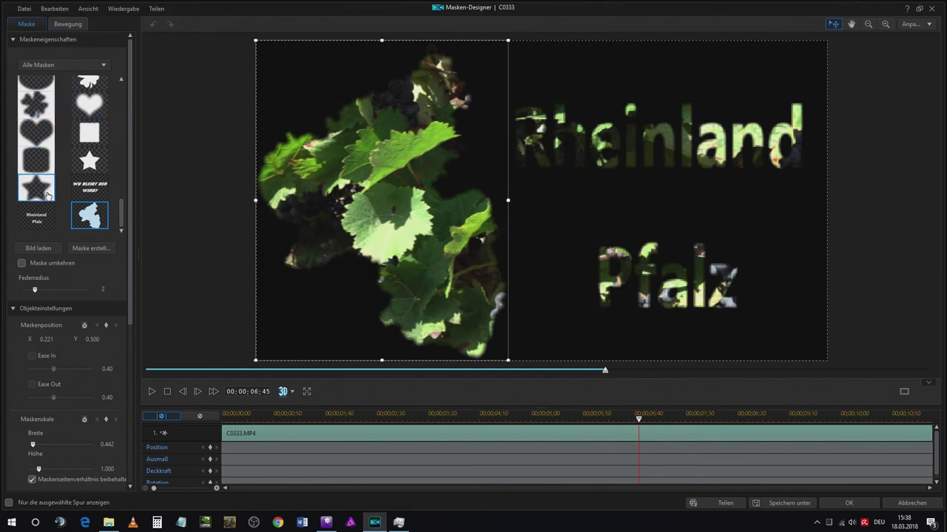
{"action": "left_click", "coordinate": [21, 263]}
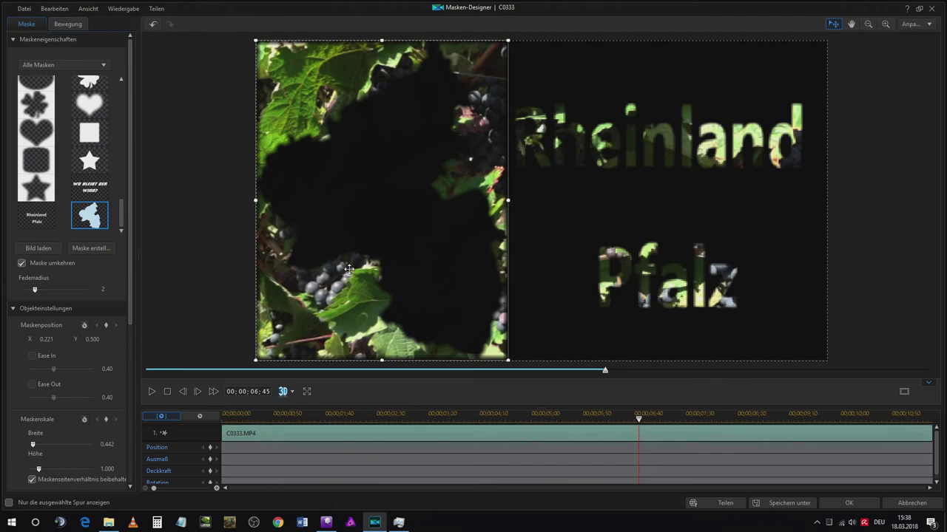
{"action": "left_click", "coordinate": [21, 265]}
{"action": "left_click", "coordinate": [21, 264]}
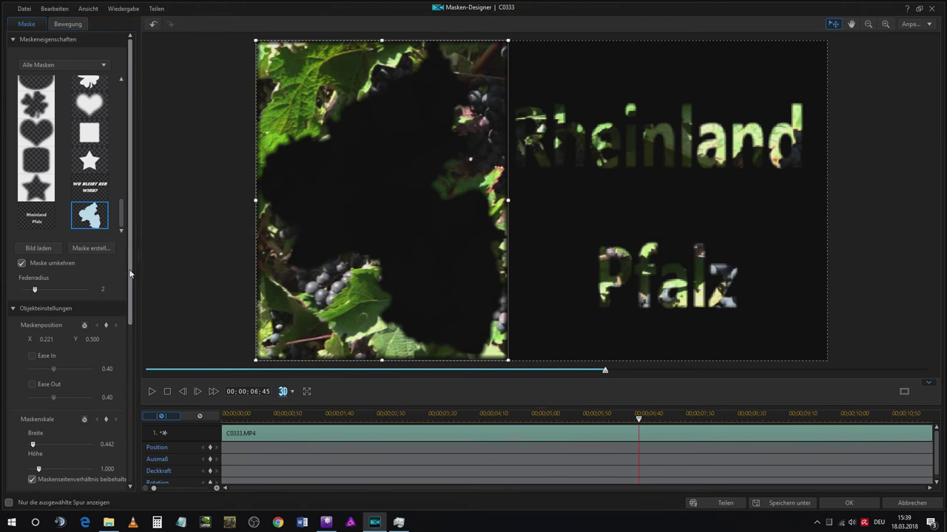
- Turn off keeping the mask's aspect ratio, try resizing the map mask from its corner, and undo the resize
{"action": "scroll", "coordinate": [121, 303], "scroll_direction": "down", "scroll_amount": 4}
{"action": "scroll", "coordinate": [104, 341], "scroll_direction": "down", "scroll_amount": 1}
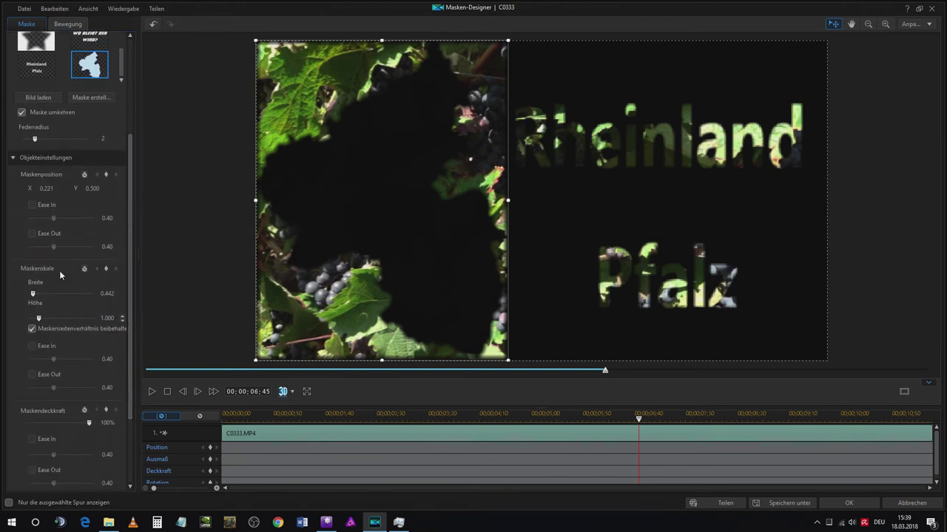
{"action": "left_click", "coordinate": [32, 330]}
{"action": "mouse_move", "coordinate": [256, 41]}
{"action": "left_mouse_down"}
{"action": "mouse_move", "coordinate": [344, 117]}
{"action": "mouse_move", "coordinate": [256, 40]}
{"action": "mouse_move", "coordinate": [254, 26]}
{"action": "mouse_move", "coordinate": [256, 180]}
{"action": "mouse_move", "coordinate": [256, 40]}
{"action": "left_mouse_up"}
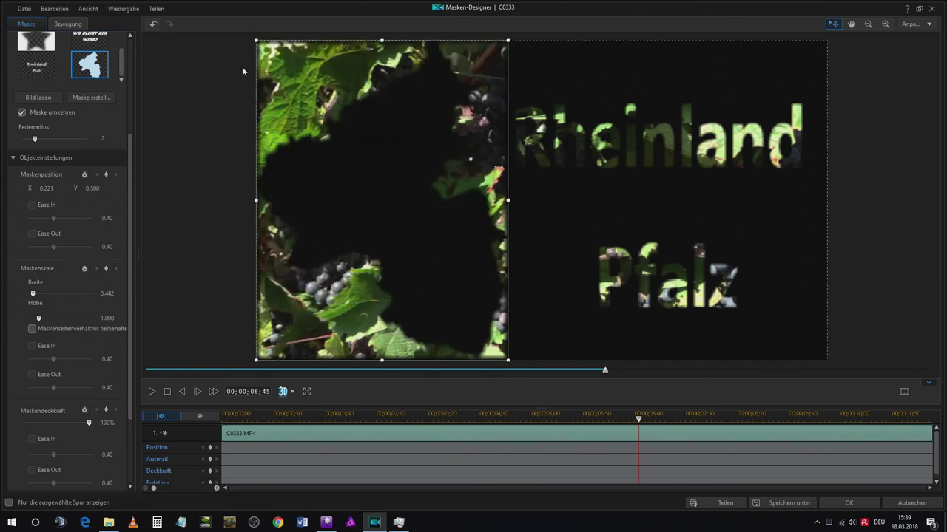
{"action": "left_click", "coordinate": [153, 26]}
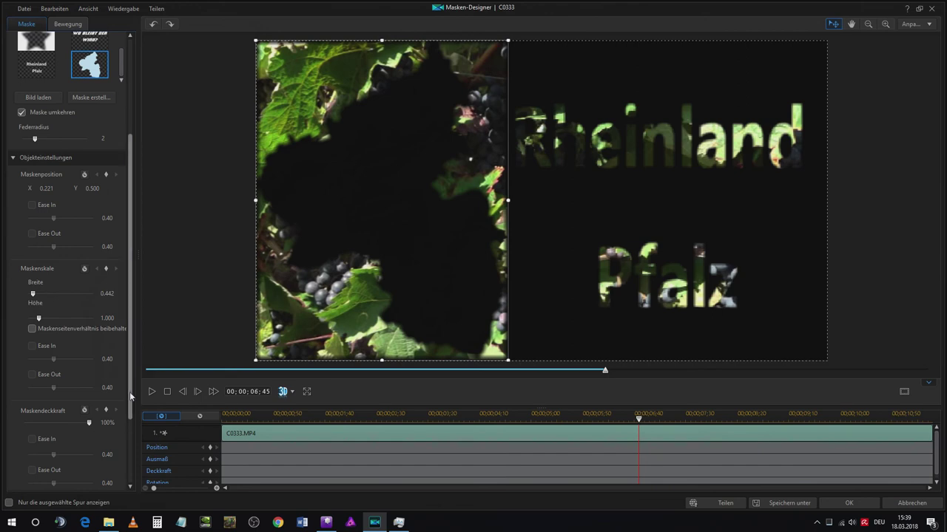
- Review the mask's scale, opacity and rotation settings, and turn off the map mask's inversion
{"action": "left_click_drag", "start_coordinate": [129, 392], "coordinate": [130, 436]}
{"action": "left_click_drag", "start_coordinate": [85, 342], "coordinate": [106, 349]}
{"action": "scroll", "coordinate": [131, 343], "scroll_direction": "down", "scroll_amount": 1}
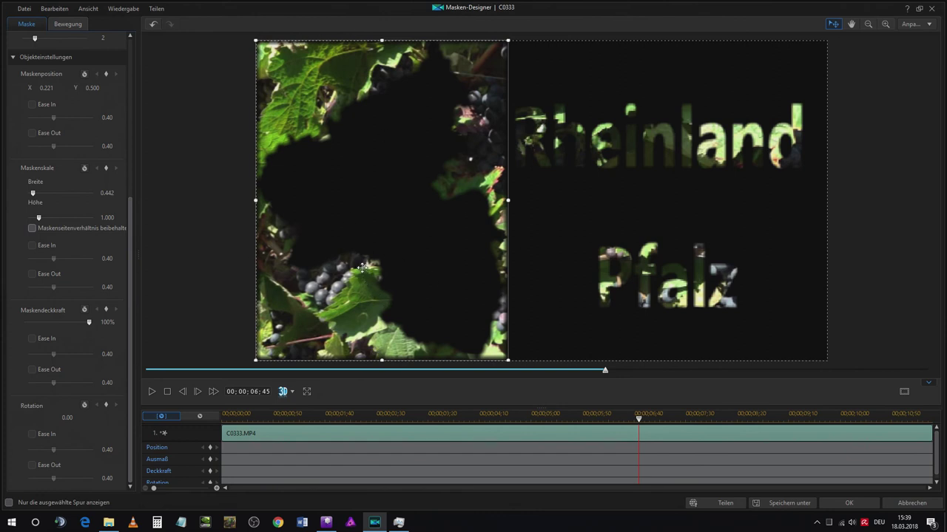
{"action": "left_click_drag", "start_coordinate": [133, 321], "coordinate": [128, 137]}
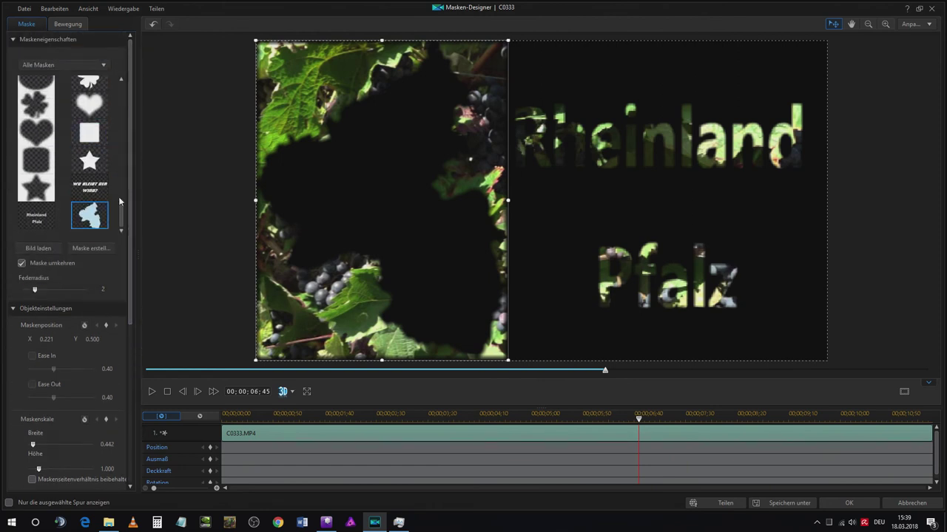
{"action": "left_click", "coordinate": [23, 264]}
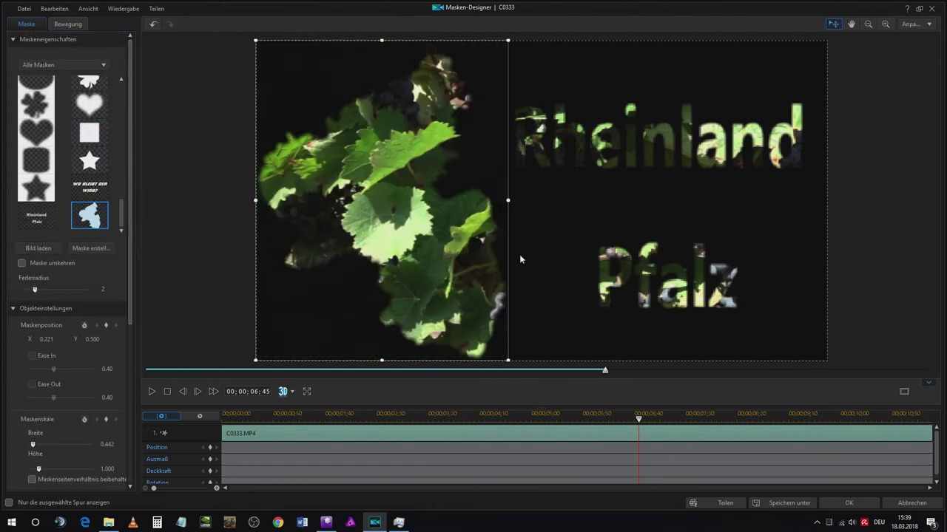
- Look through the mask library, and view the source images in the Bilder folder of Teil 13 Arbeiten mit Masken in File Explorer
{"action": "left_click_drag", "start_coordinate": [121, 219], "coordinate": [128, 86]}
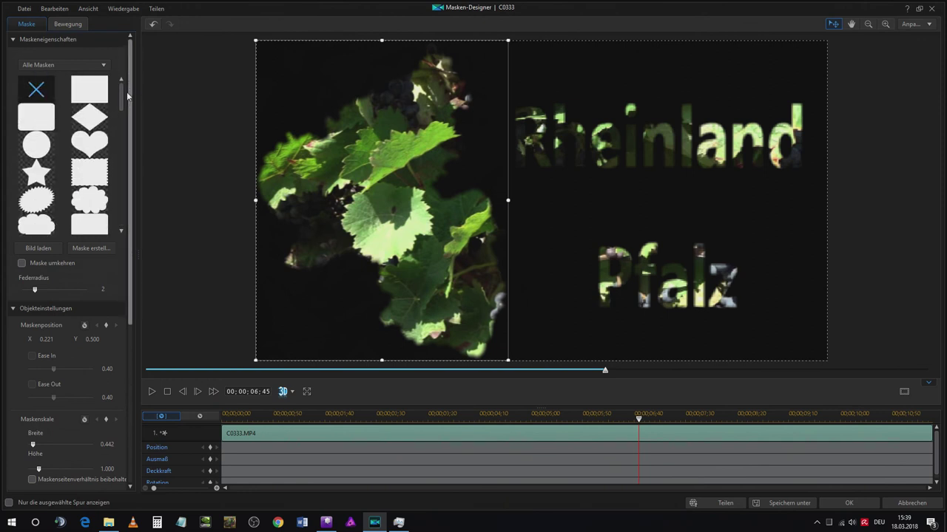
{"action": "scroll", "coordinate": [60, 219], "scroll_direction": "down", "scroll_amount": 10}
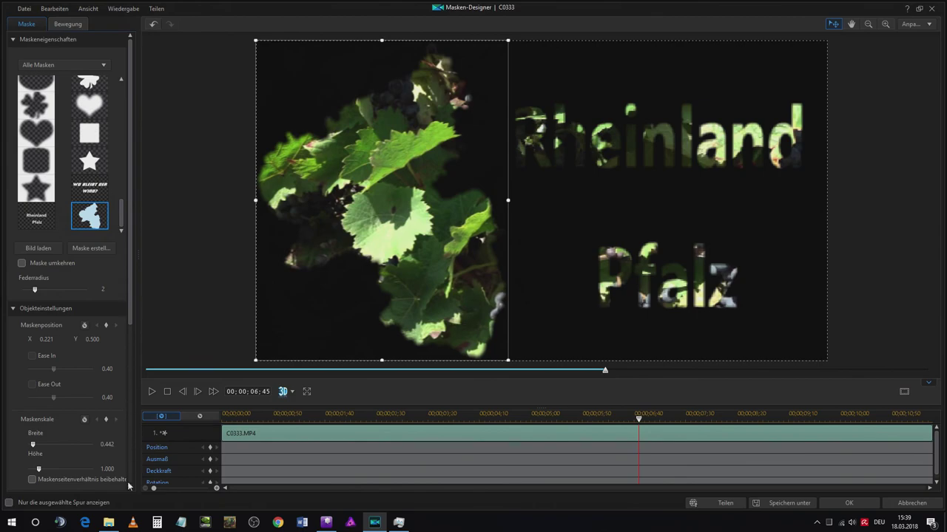
{"action": "left_click", "coordinate": [111, 523]}
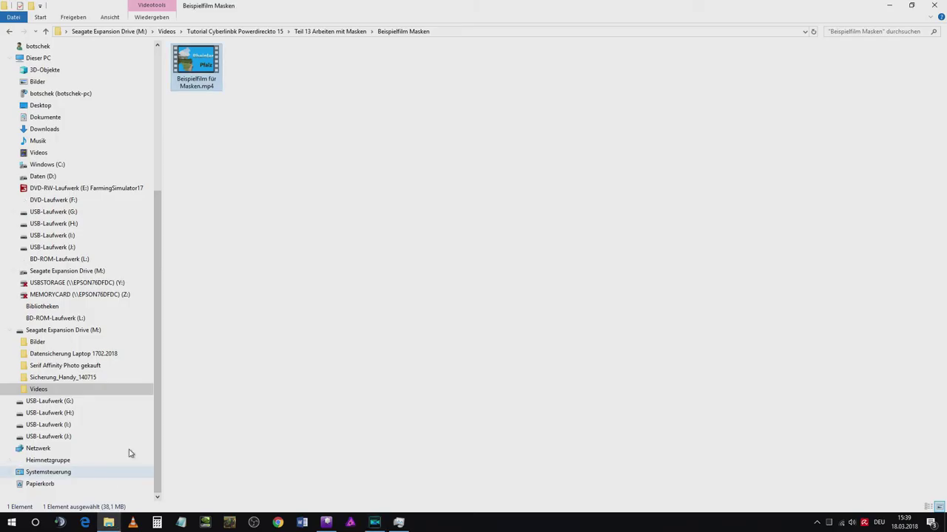
{"action": "left_click", "coordinate": [317, 35]}
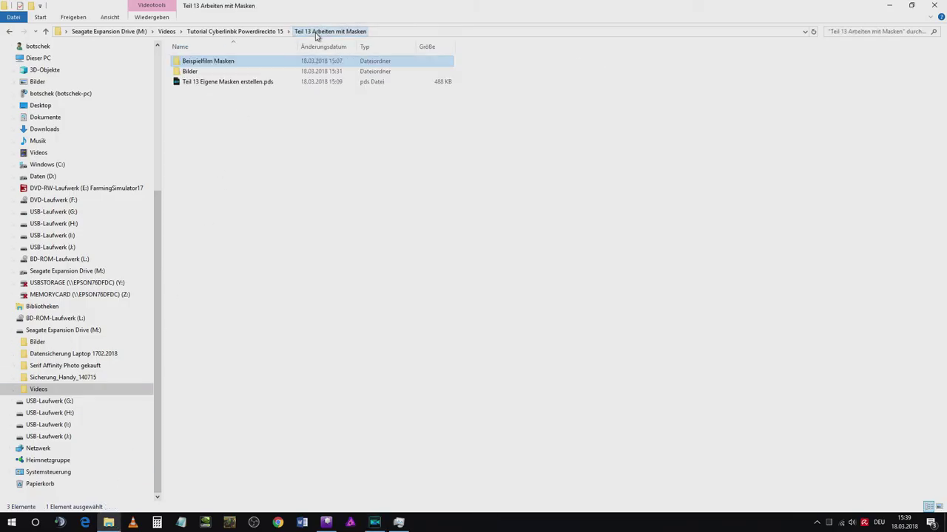
{"action": "double_click", "coordinate": [258, 74]}
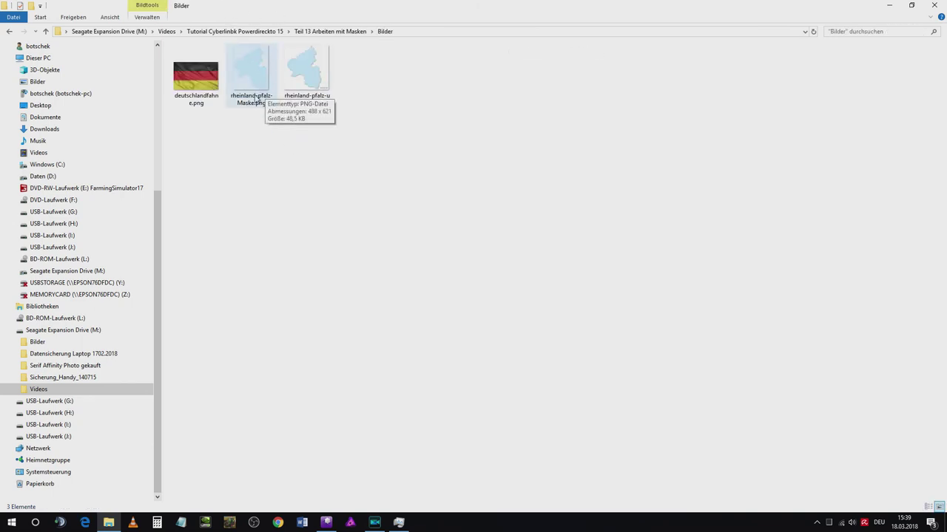
- Switch back to PowerDirector and leave the Mask Designer, discarding the changes
{"action": "left_click", "coordinate": [375, 522]}
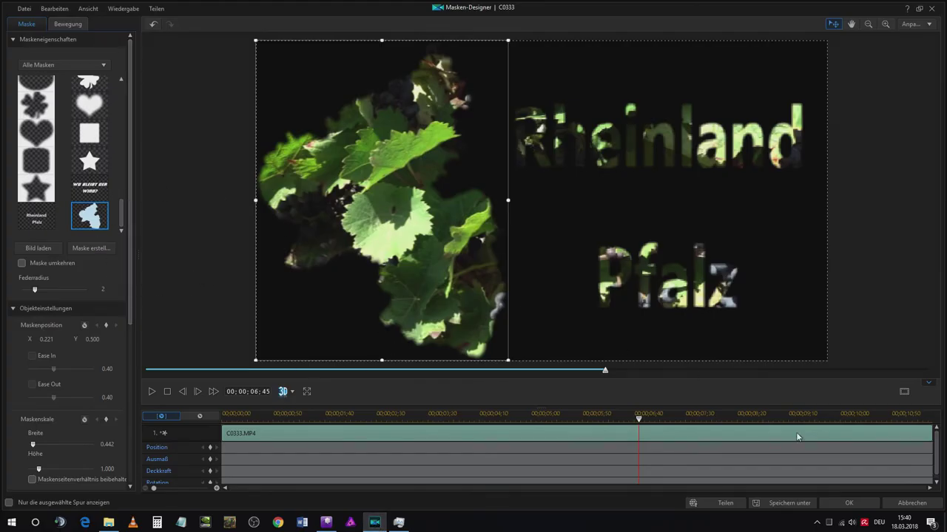
{"action": "left_click", "coordinate": [895, 507]}
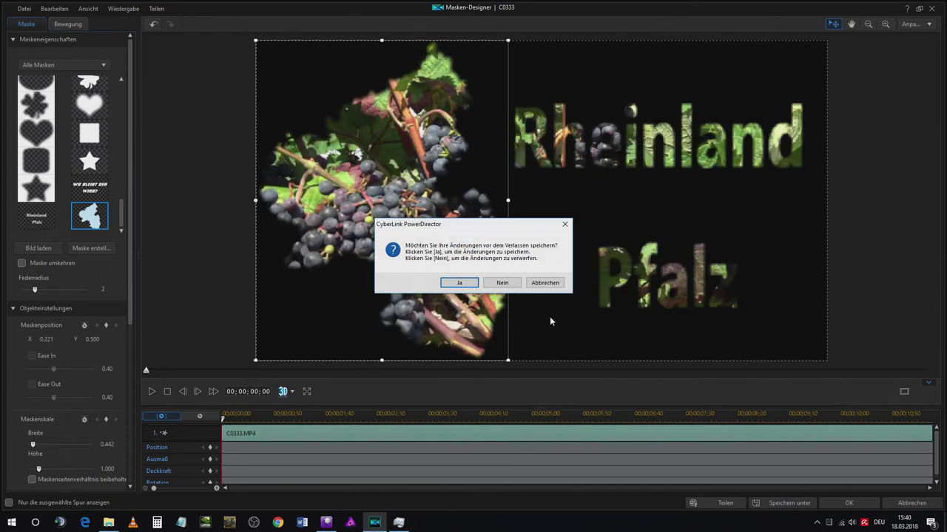
{"action": "left_click", "coordinate": [501, 283]}
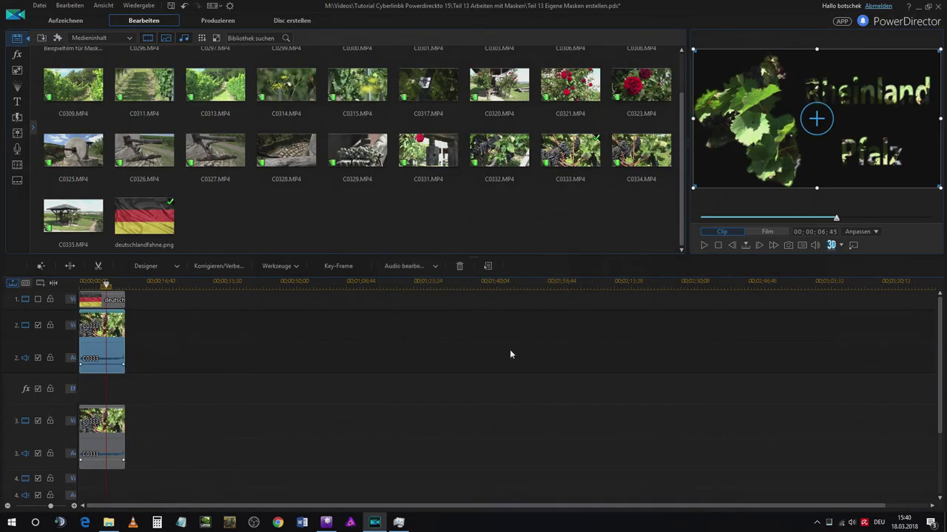